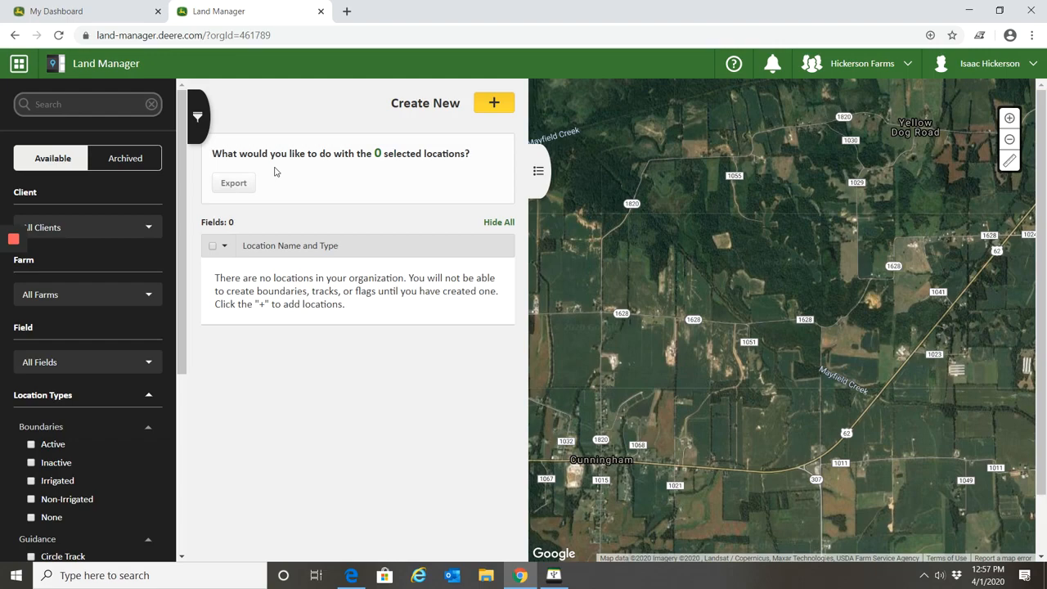
Step: Create and save a new field named Home under a new client Hickerson Farms and new farm Hickerson
left_click(496, 106)
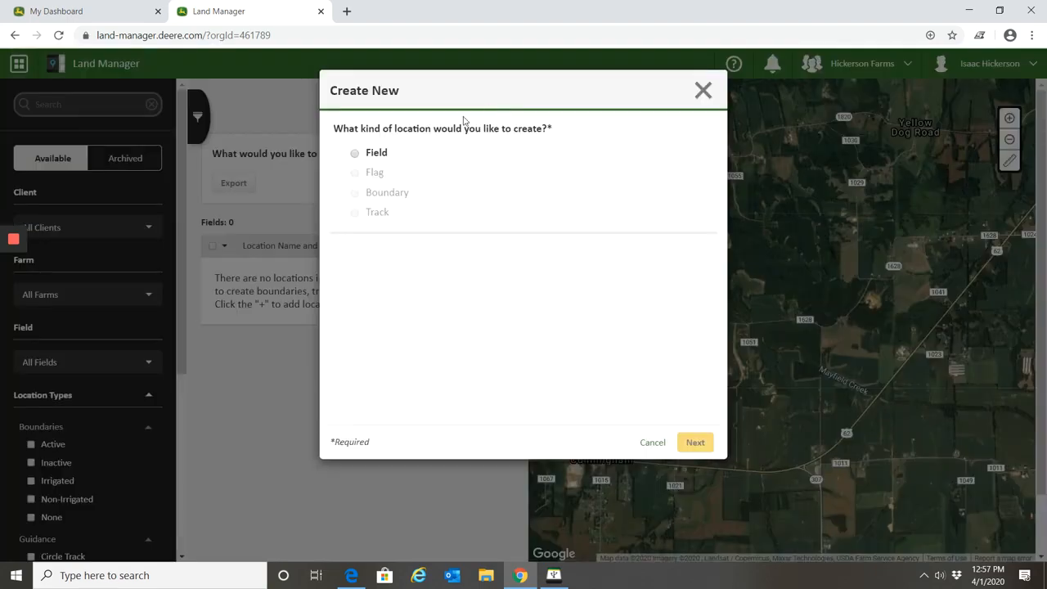
left_click(356, 154)
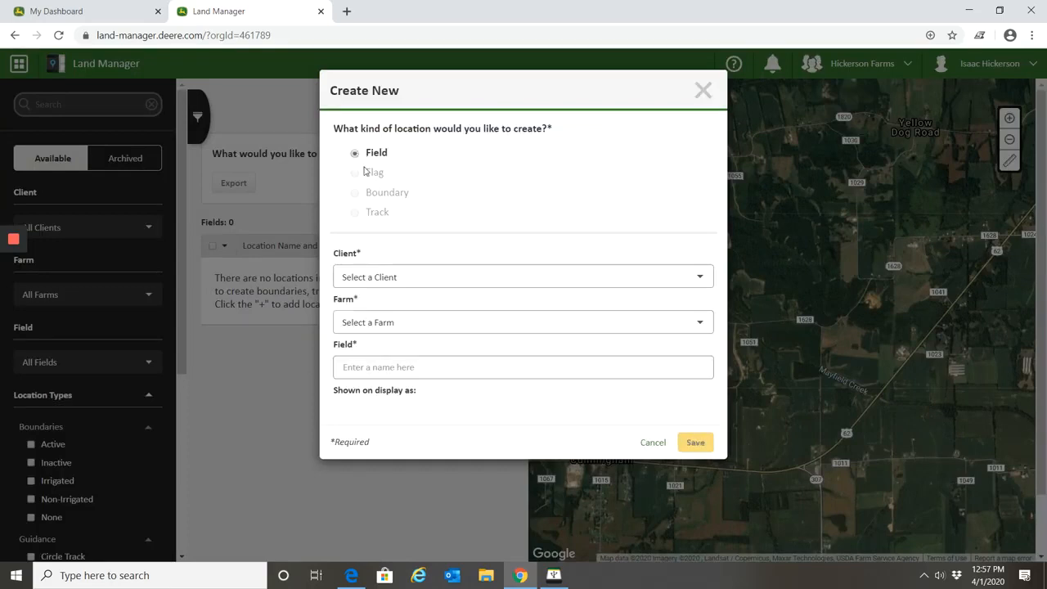
left_click(410, 278)
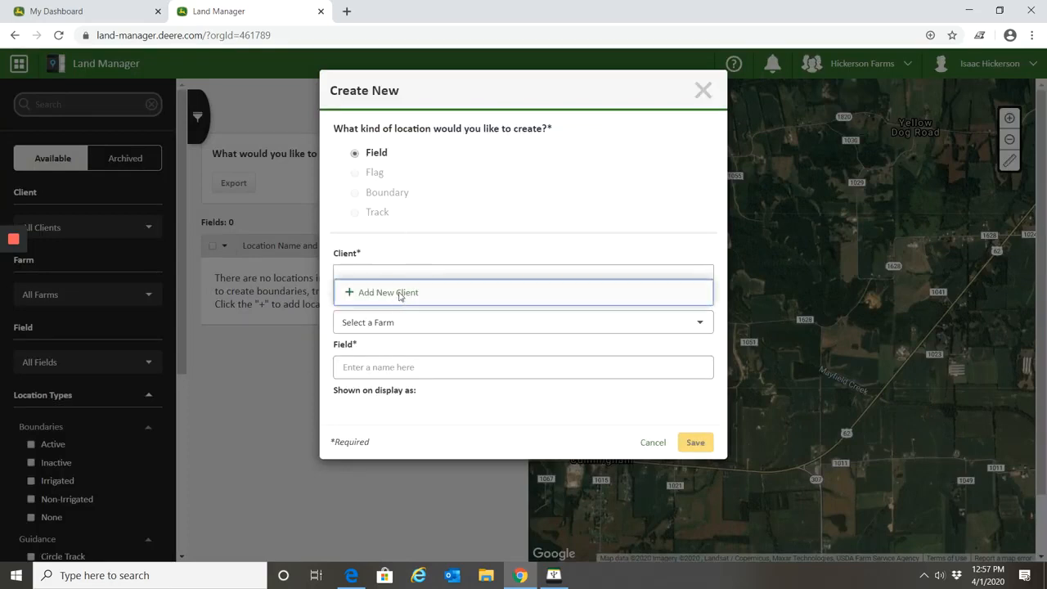
left_click(399, 295)
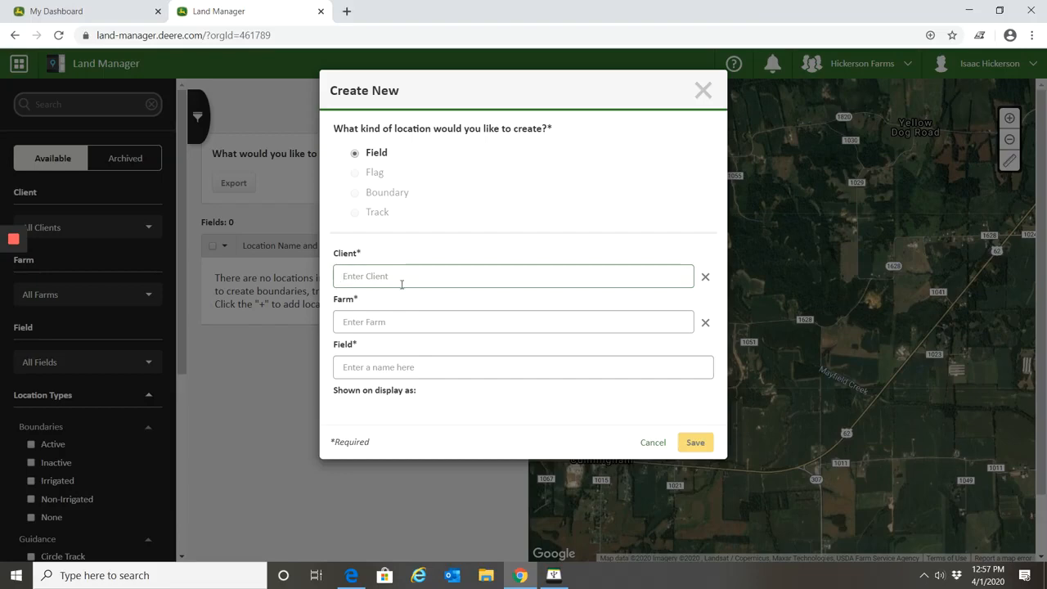
type("Hickerson Farms")
left_click(409, 325)
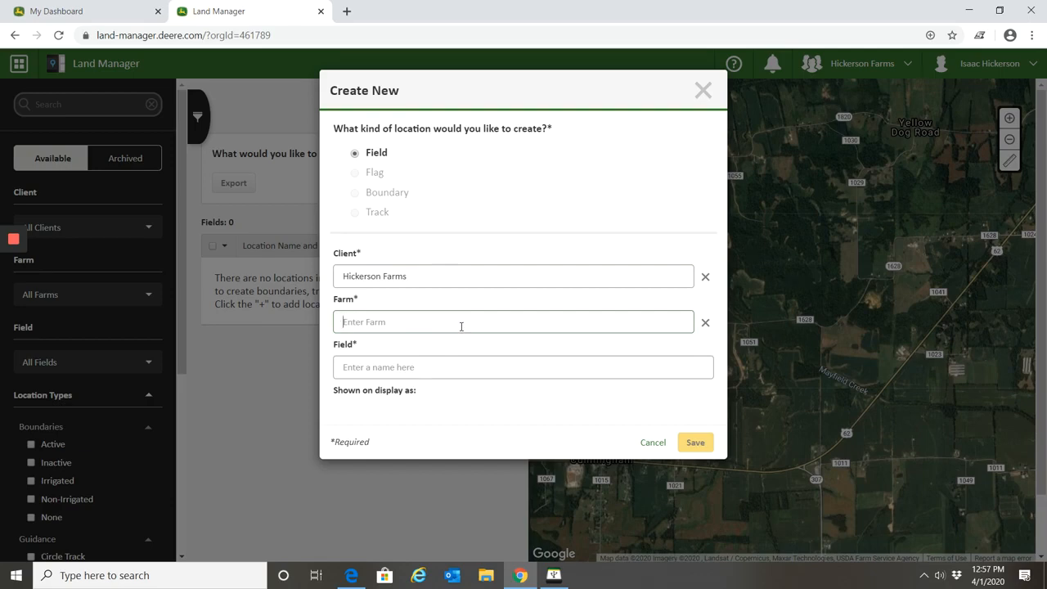
type("Hickerson")
left_click(484, 367)
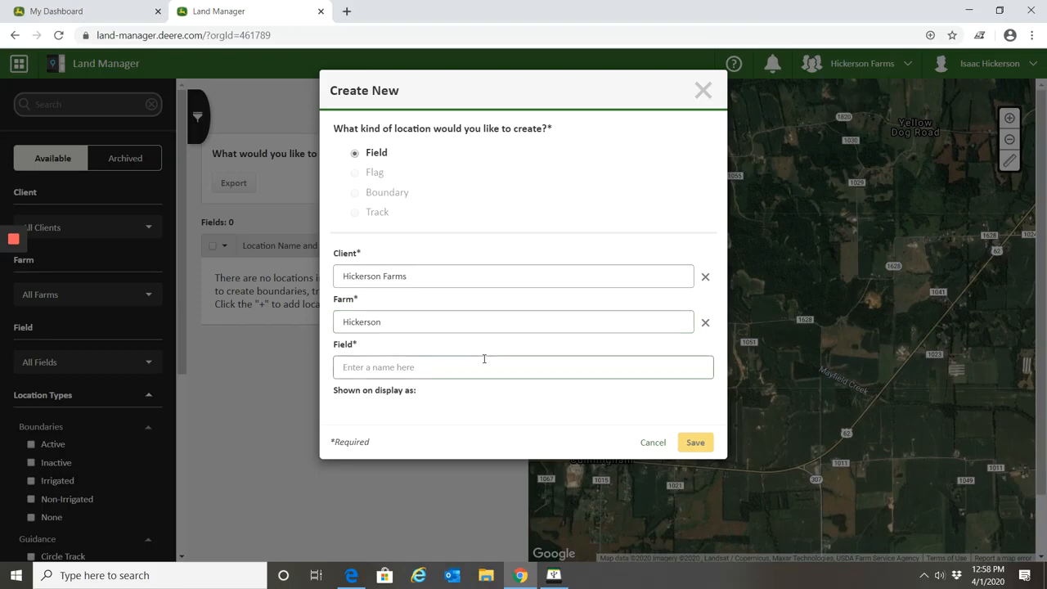
type("Home")
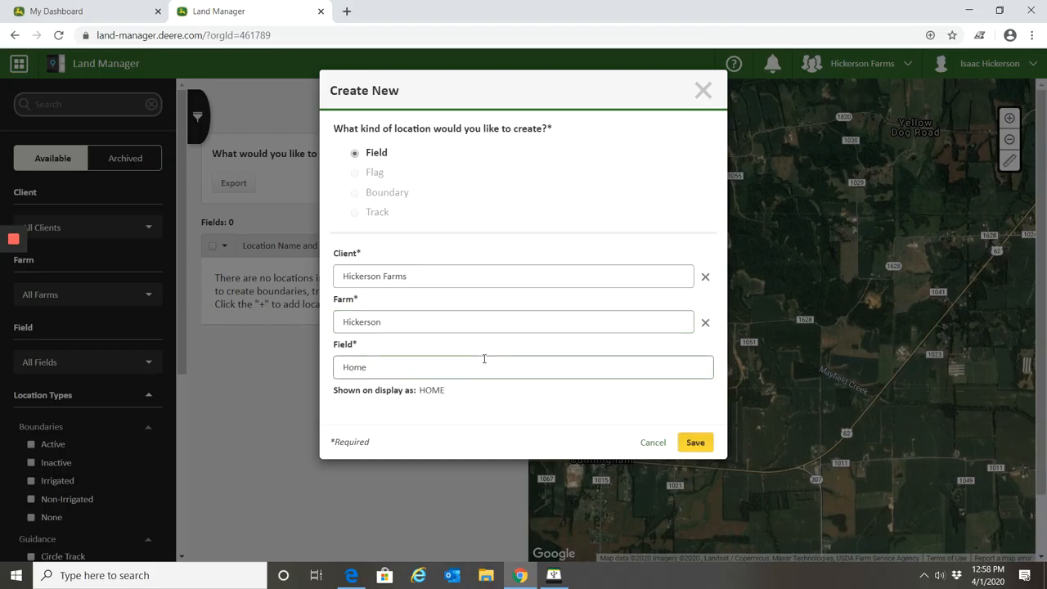
left_click(692, 442)
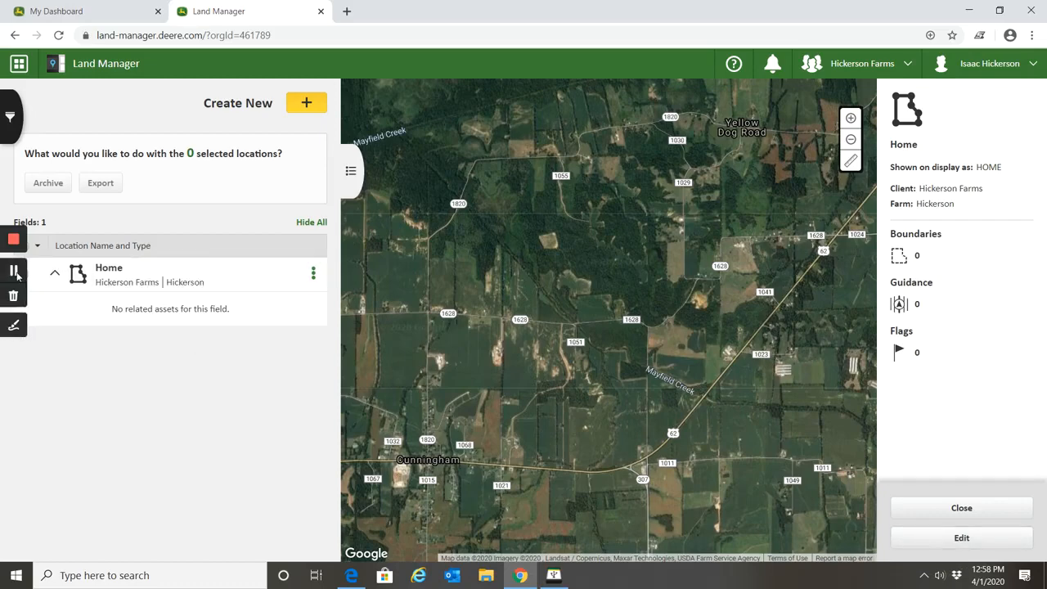
left_click(955, 537)
left_click(957, 538)
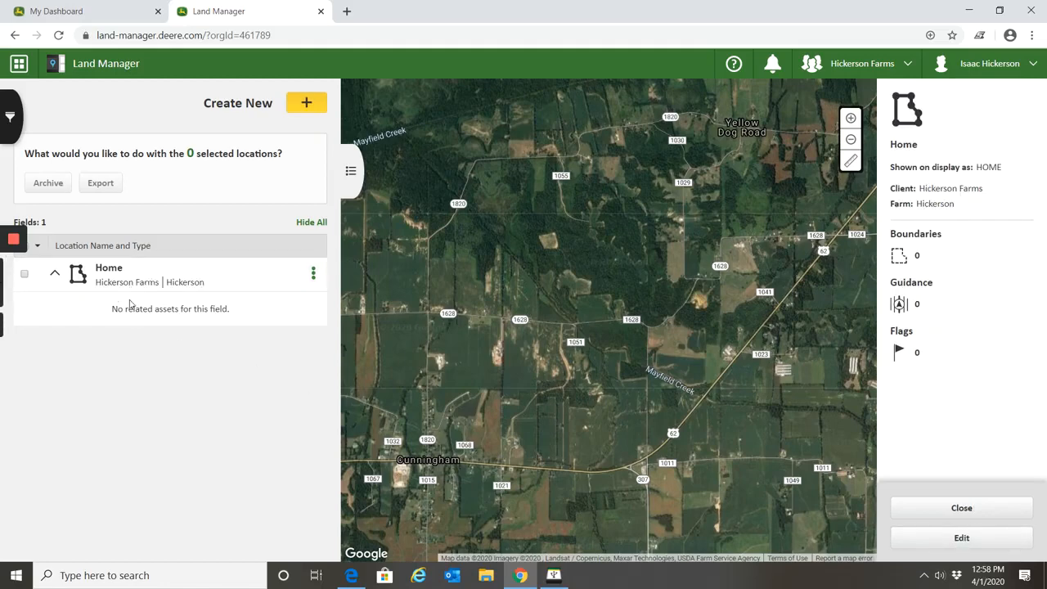
mouse_move(170, 294)
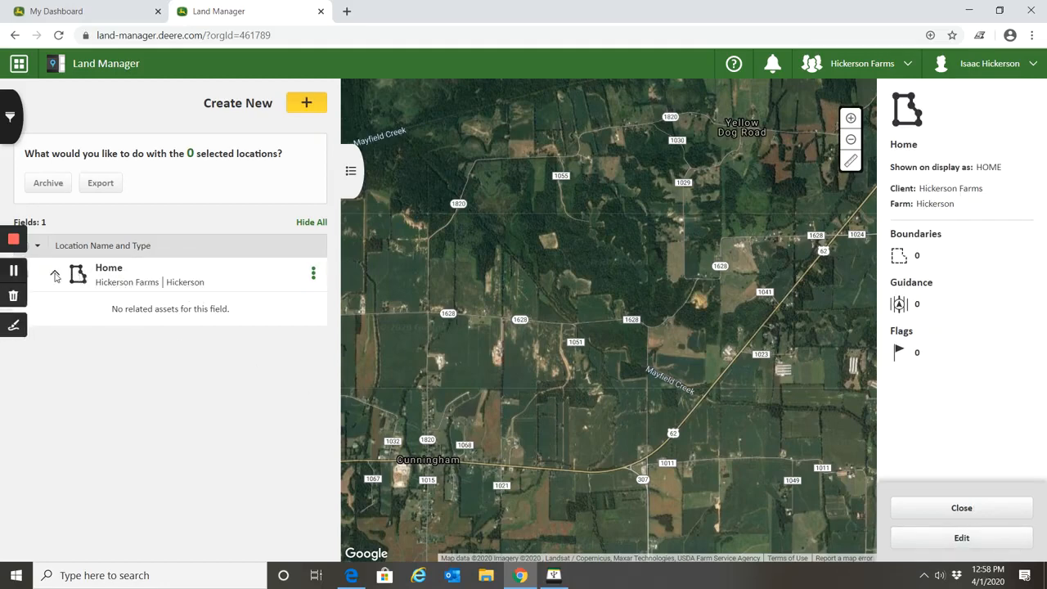
Step: Start a new hand-drawn boundary associated with the Home field
left_click(305, 104)
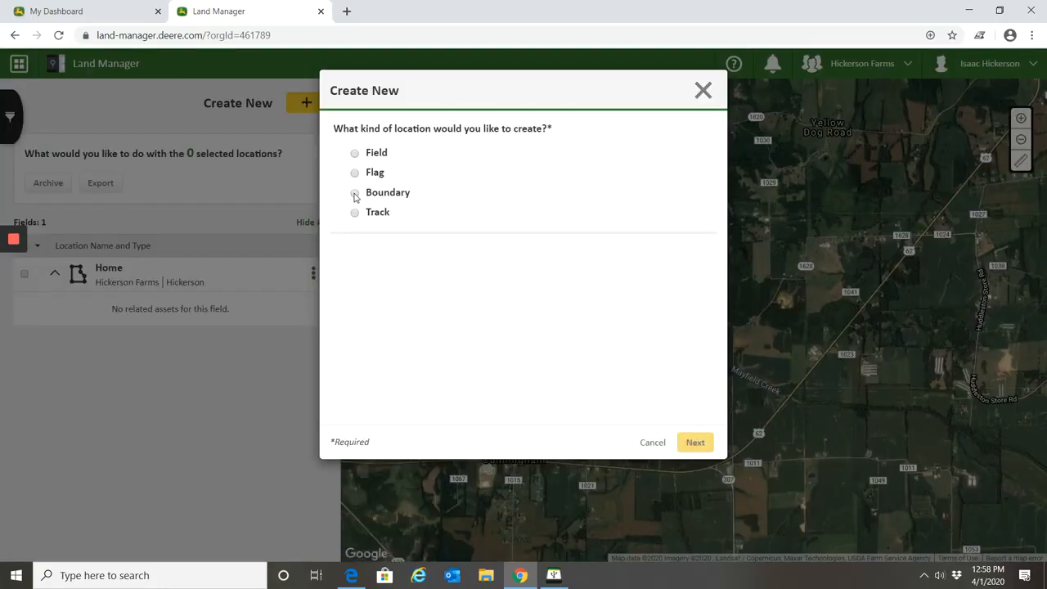
left_click(355, 194)
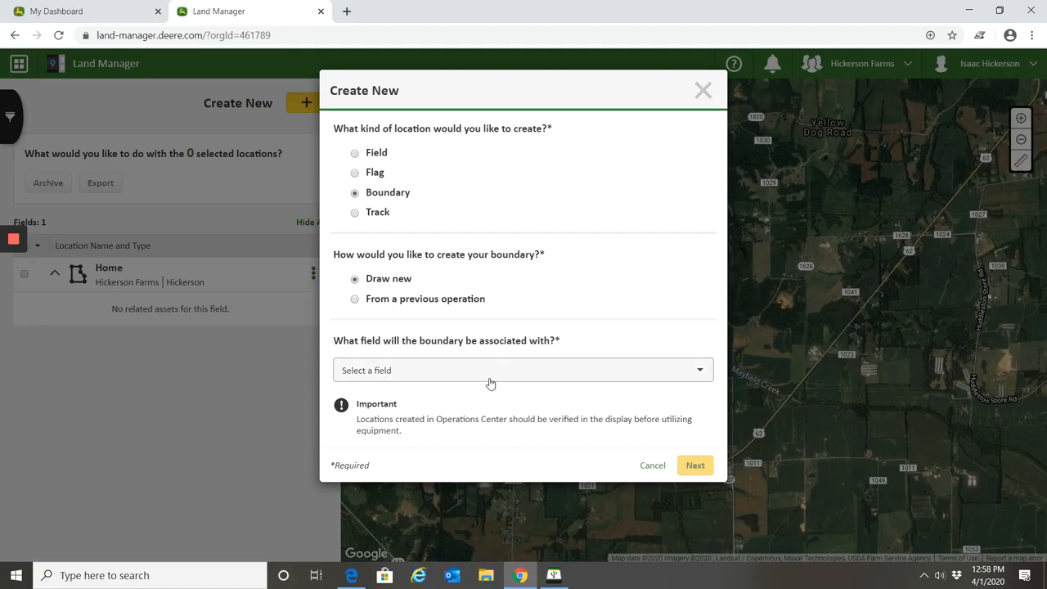
left_click(517, 370)
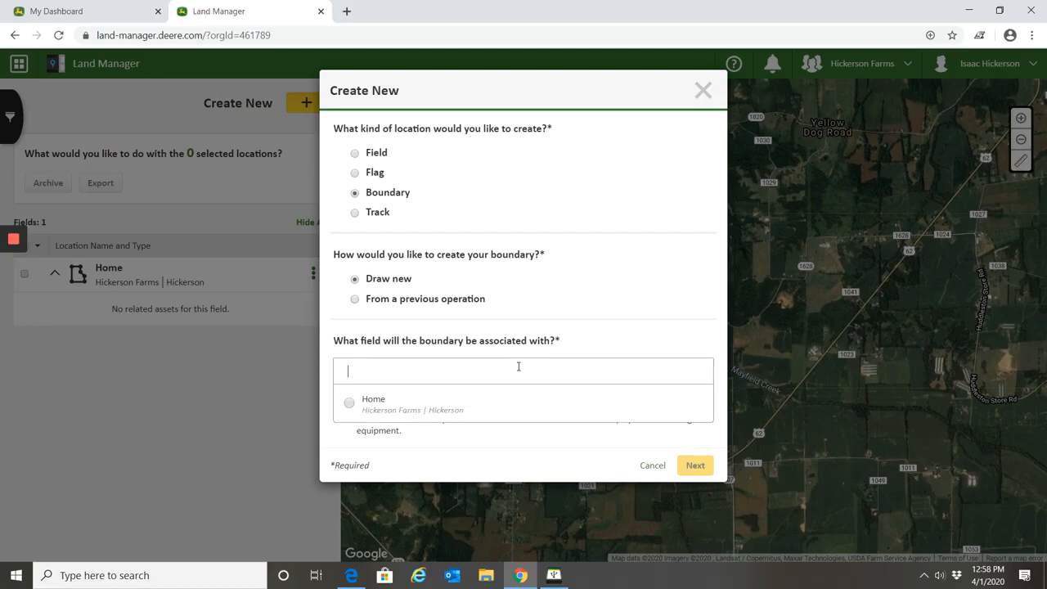
left_click(375, 409)
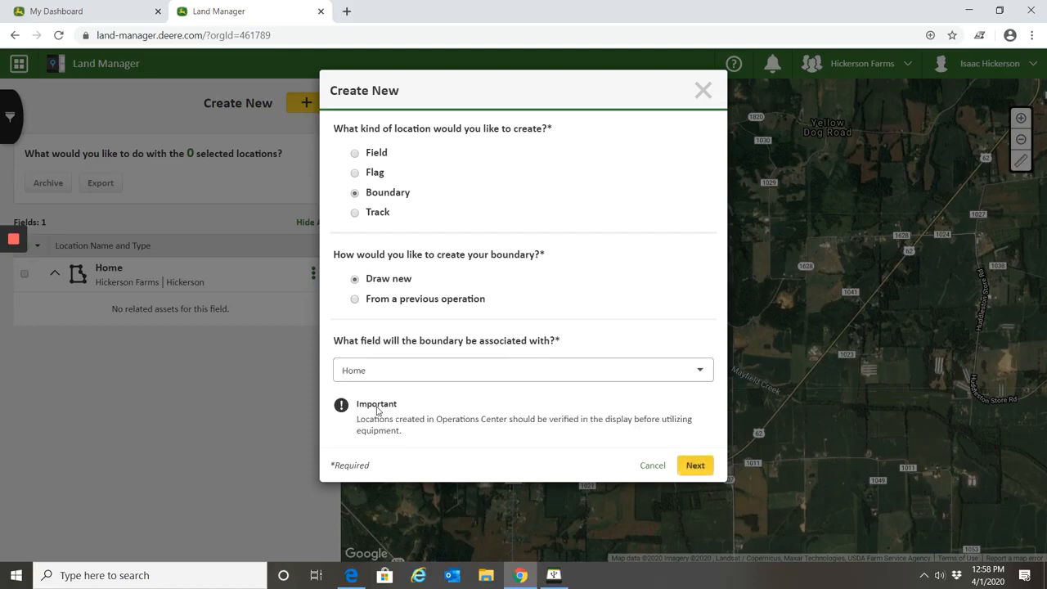
left_click(694, 466)
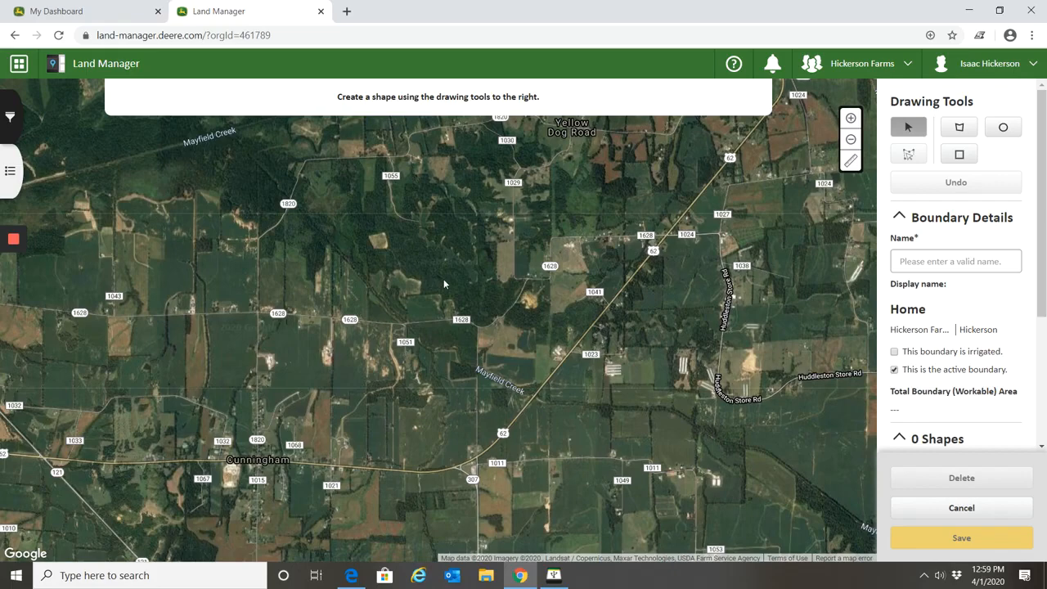
Step: Draw a closed polygon of about 33 ac around the field between Hays Rd and U.S. Hwy 62 above Mayfield Creek, tracing around its grassy inlet
scroll(487, 368, "up", 2)
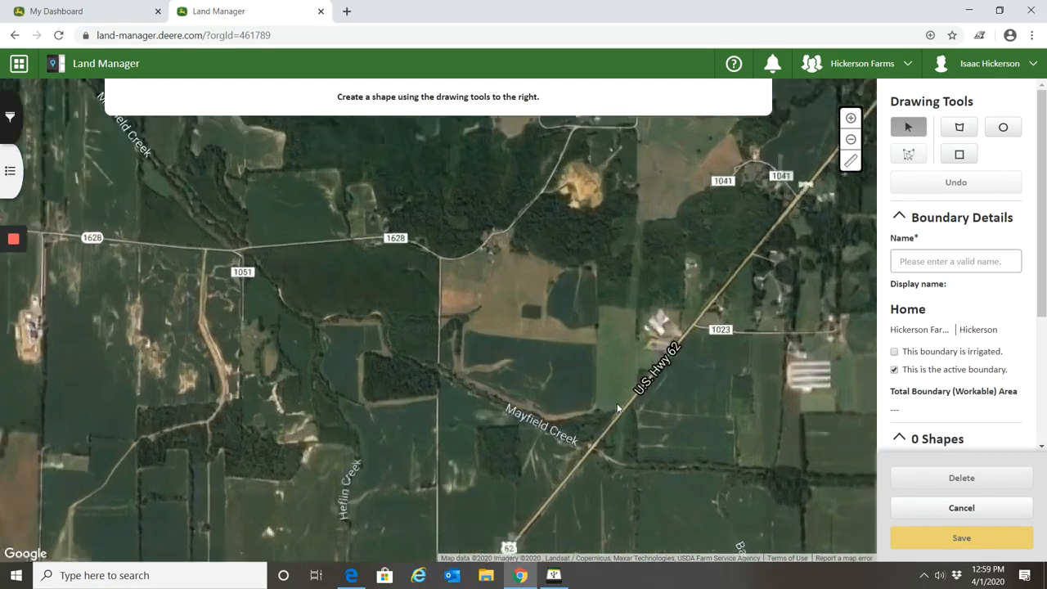
scroll(618, 409, "up", 1)
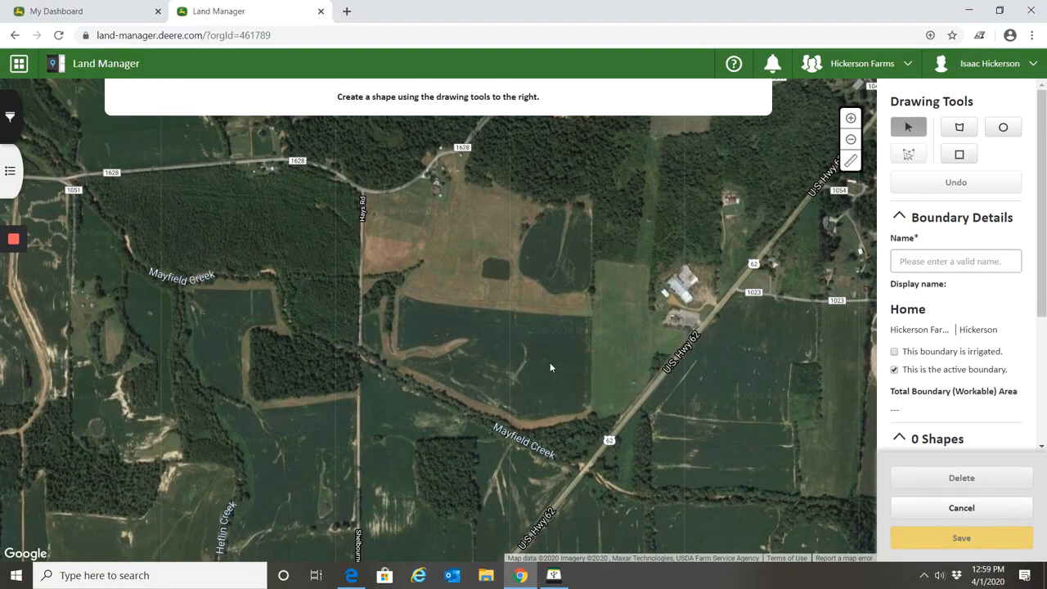
left_click(956, 131)
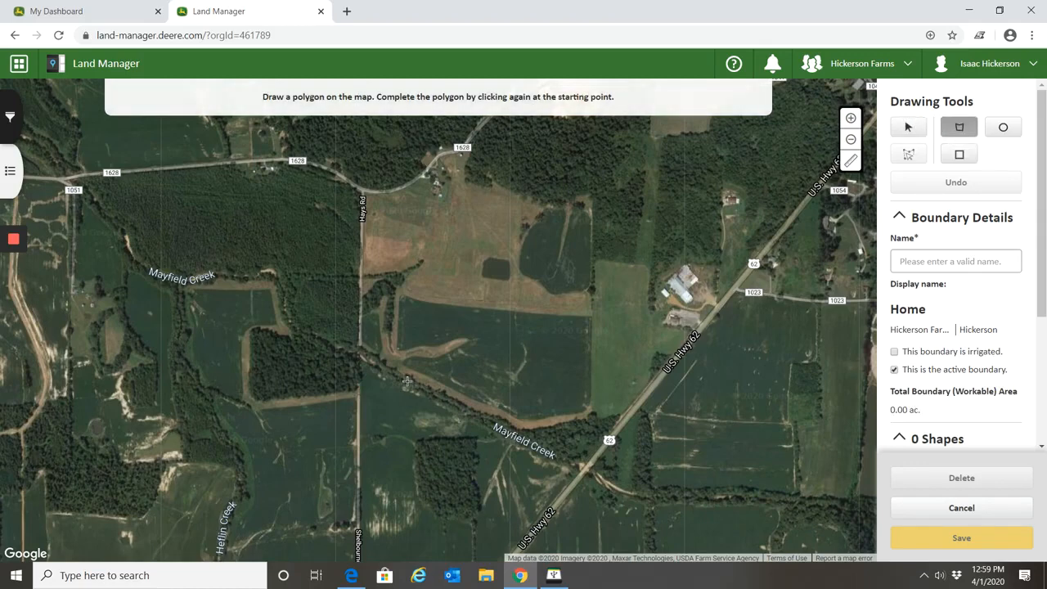
left_click(399, 293)
left_click(396, 352)
left_click(419, 346)
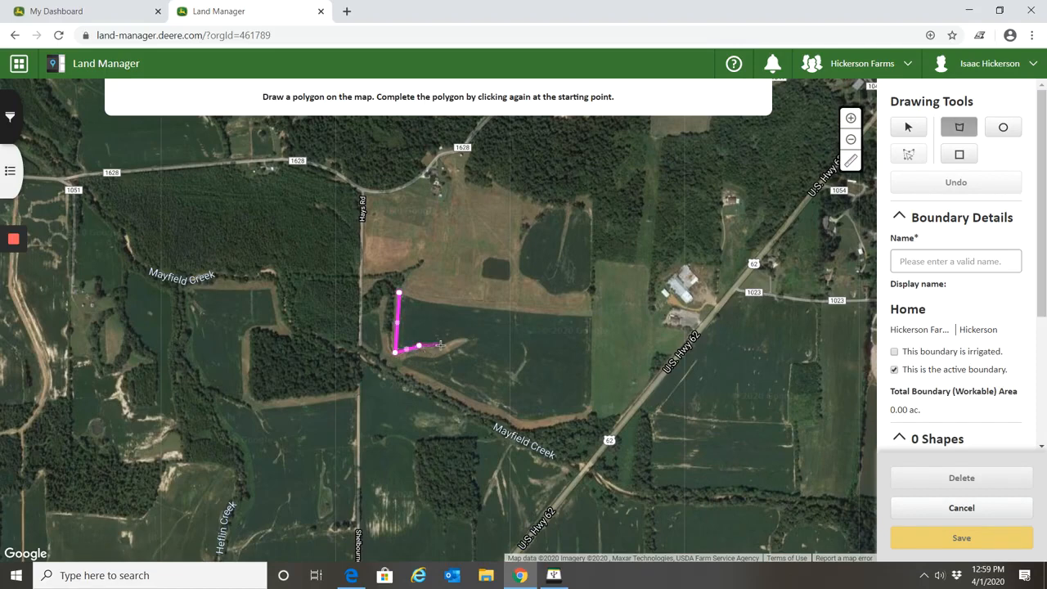
left_click(440, 345)
left_click(468, 336)
left_click(436, 359)
left_click(416, 356)
left_click(401, 360)
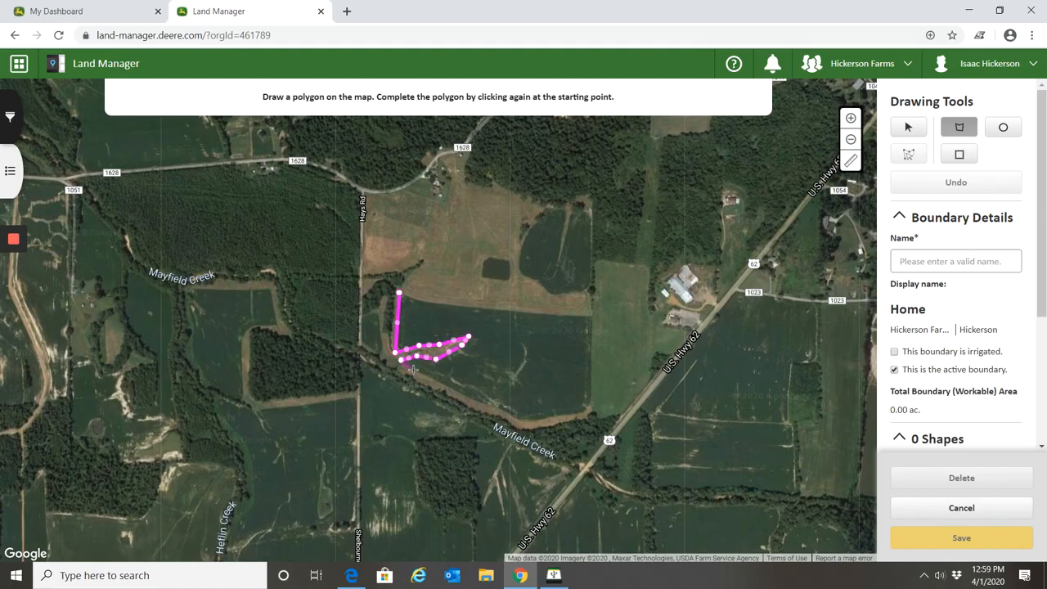
left_click(411, 369)
left_click(440, 382)
left_click(469, 396)
left_click(489, 404)
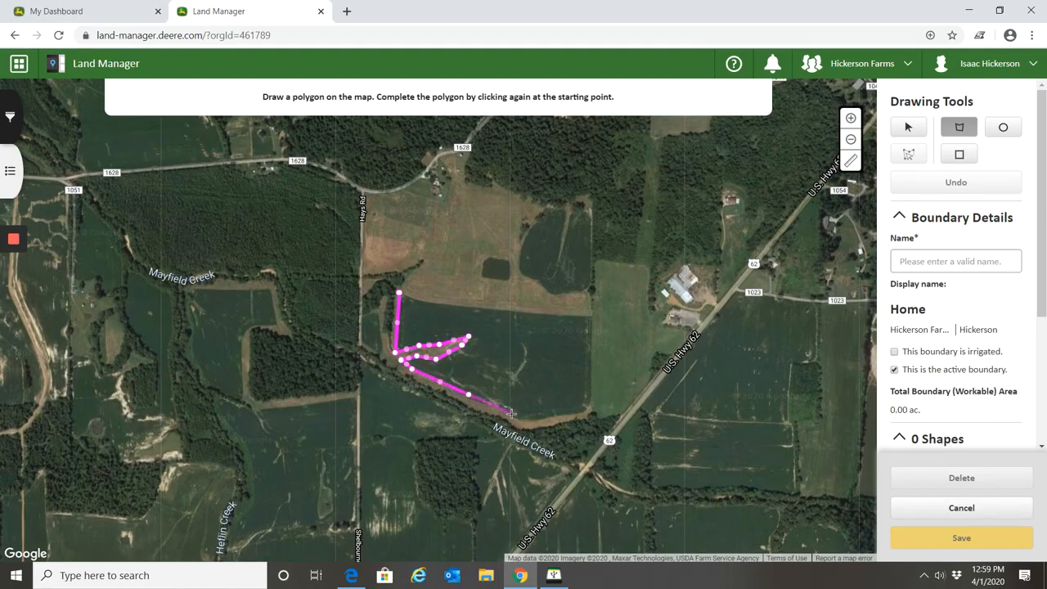
left_click(511, 413)
left_click(524, 420)
left_click(589, 410)
left_click(592, 316)
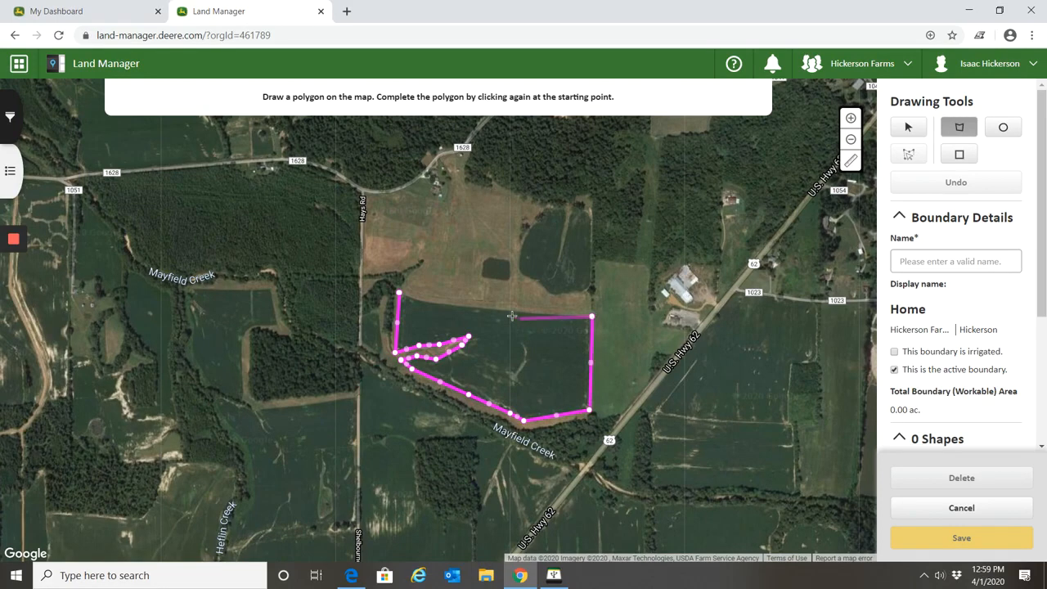
left_click(468, 306)
left_click(413, 298)
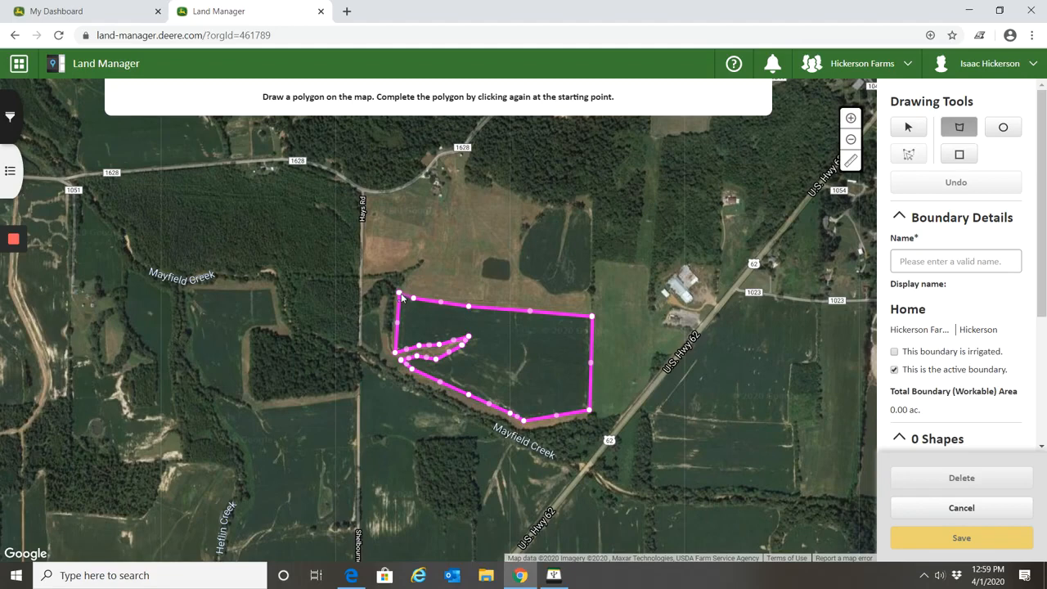
left_click(400, 293)
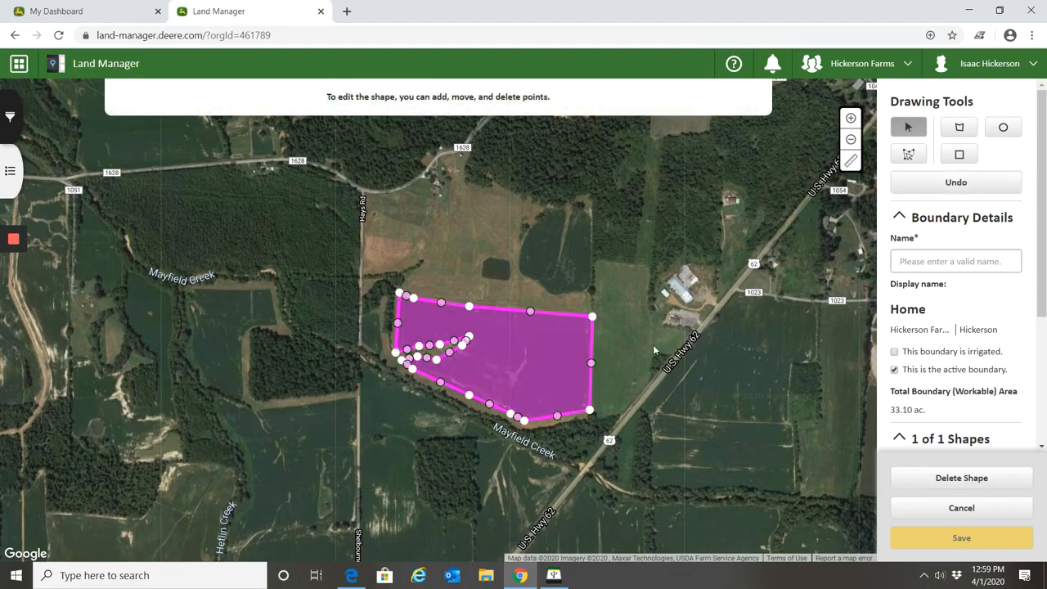
Step: Name the boundary Home and save it as the active, non-irrigated exterior boundary
left_click(927, 261)
type("Home")
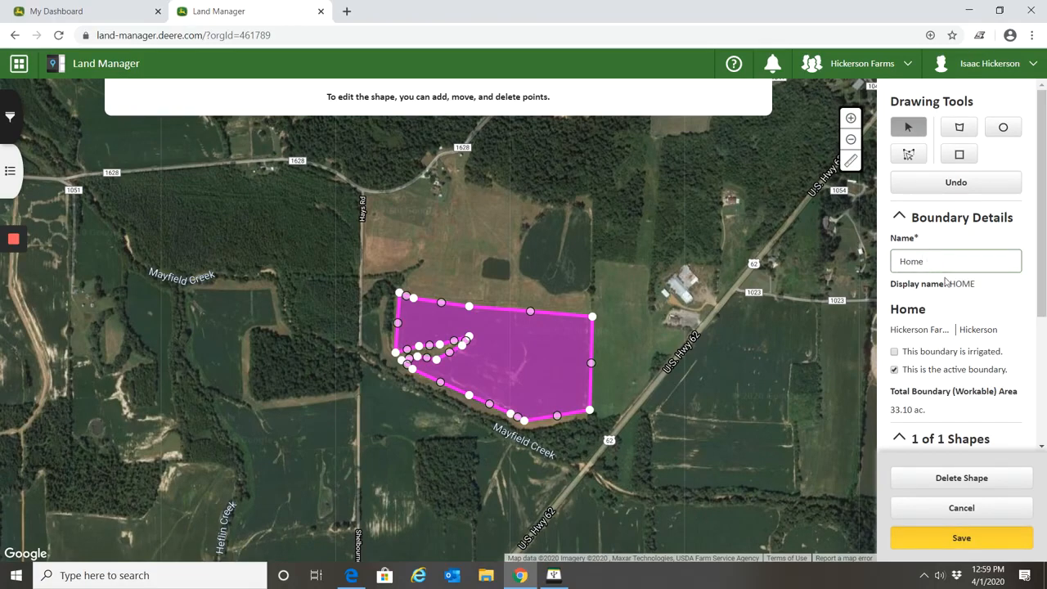
scroll(952, 294, "down", 2)
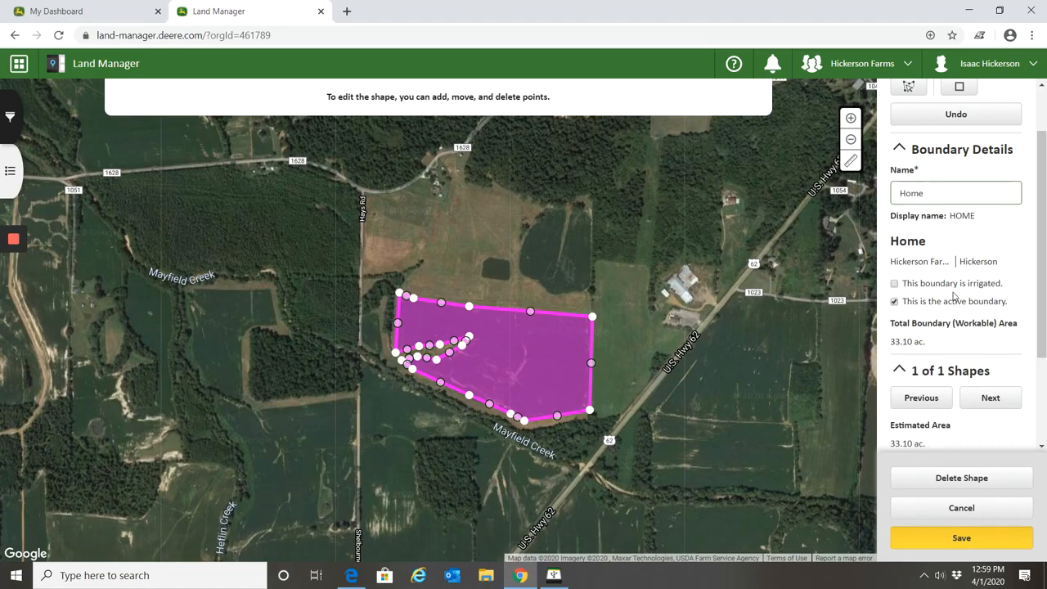
scroll(954, 296, "down", 2)
scroll(953, 278, "down", 2)
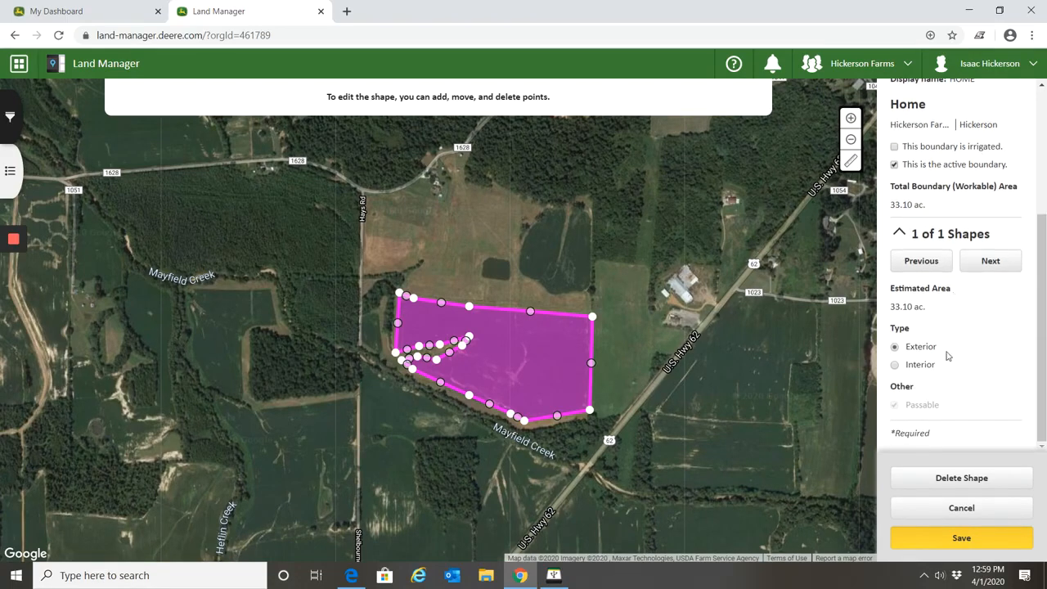
left_click(947, 540)
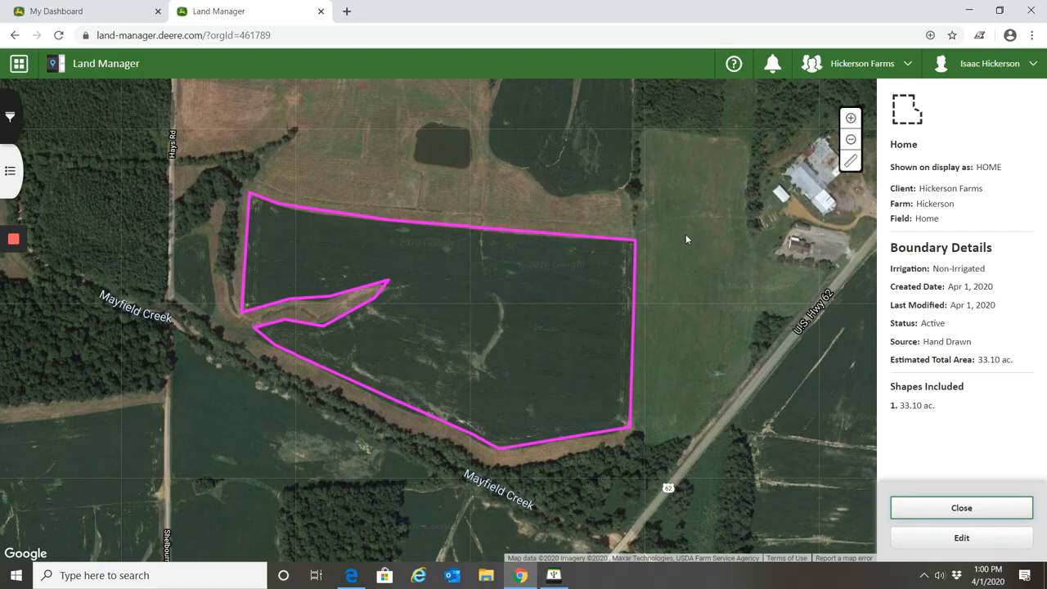
Step: Edit the Home boundary and add a second polygon of about 9 ac around the field northeast of the pond, tracing around its grassy strip
left_click_drag(686, 234, 659, 328)
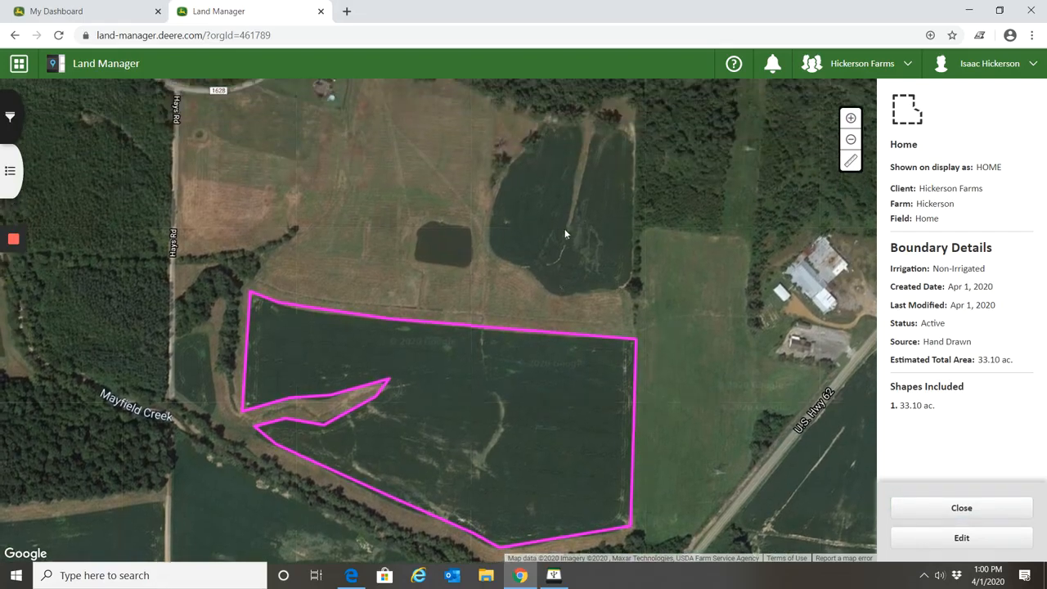
left_click(982, 540)
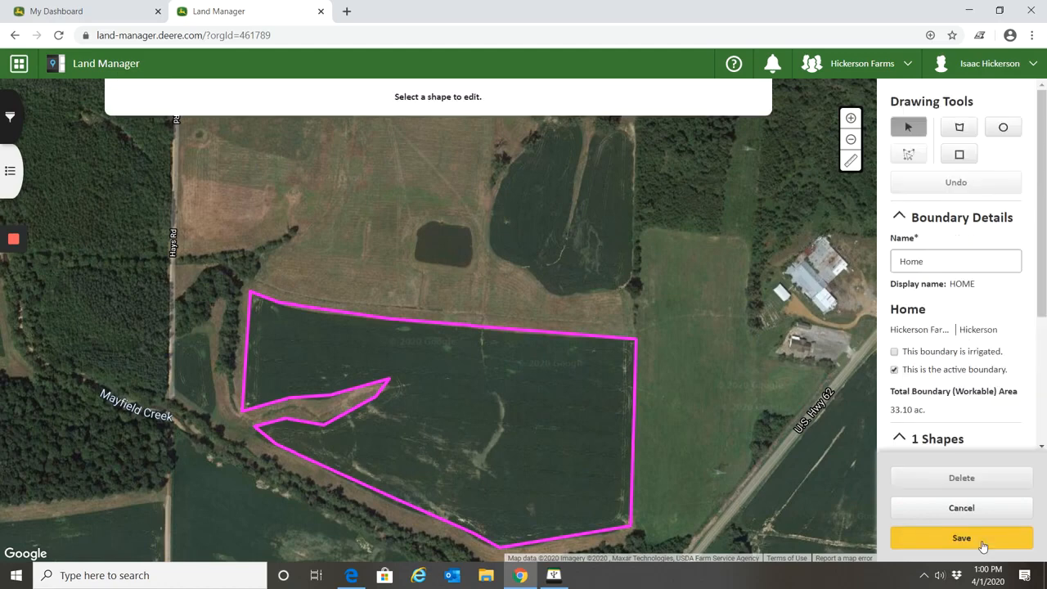
left_click(963, 131)
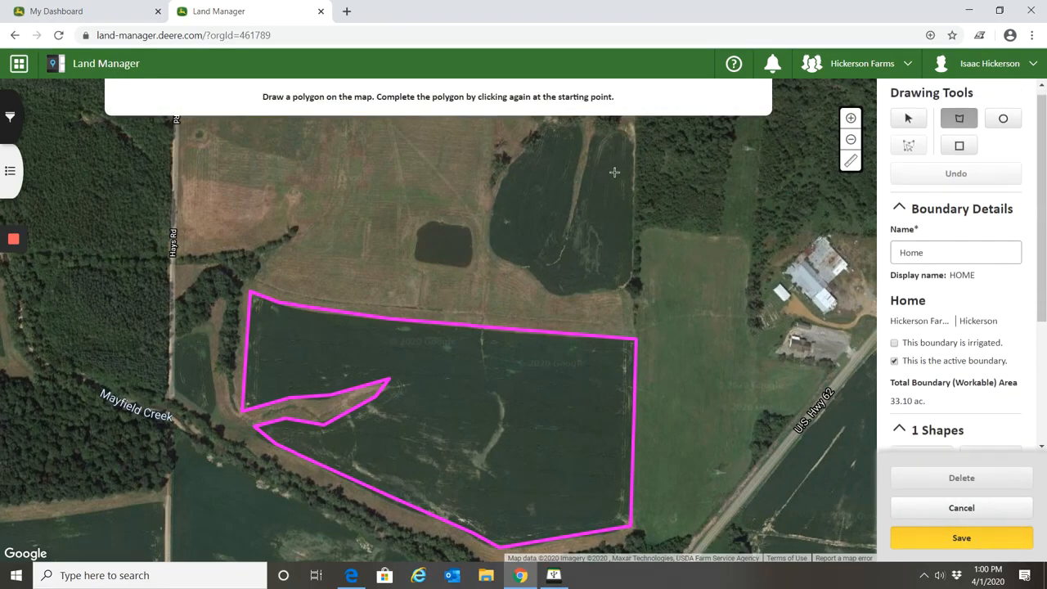
left_click(582, 143)
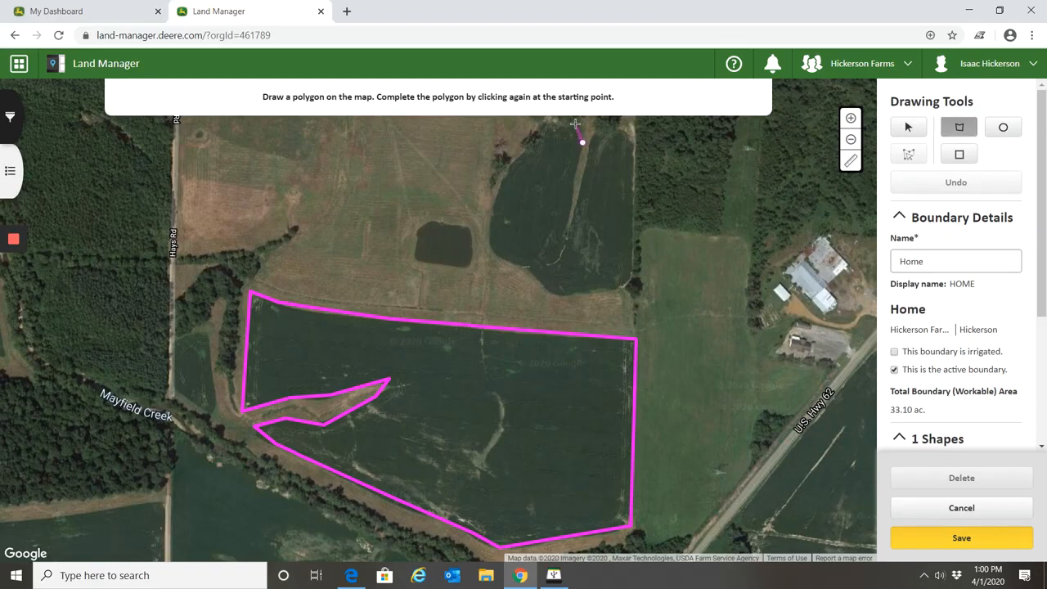
left_click(575, 124)
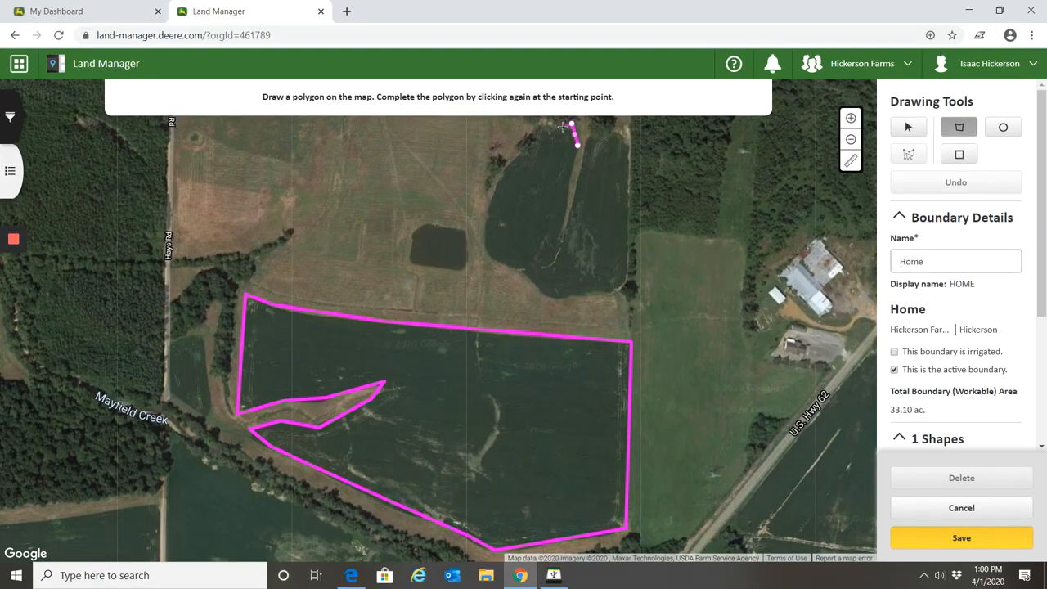
left_click(541, 123)
left_click(501, 165)
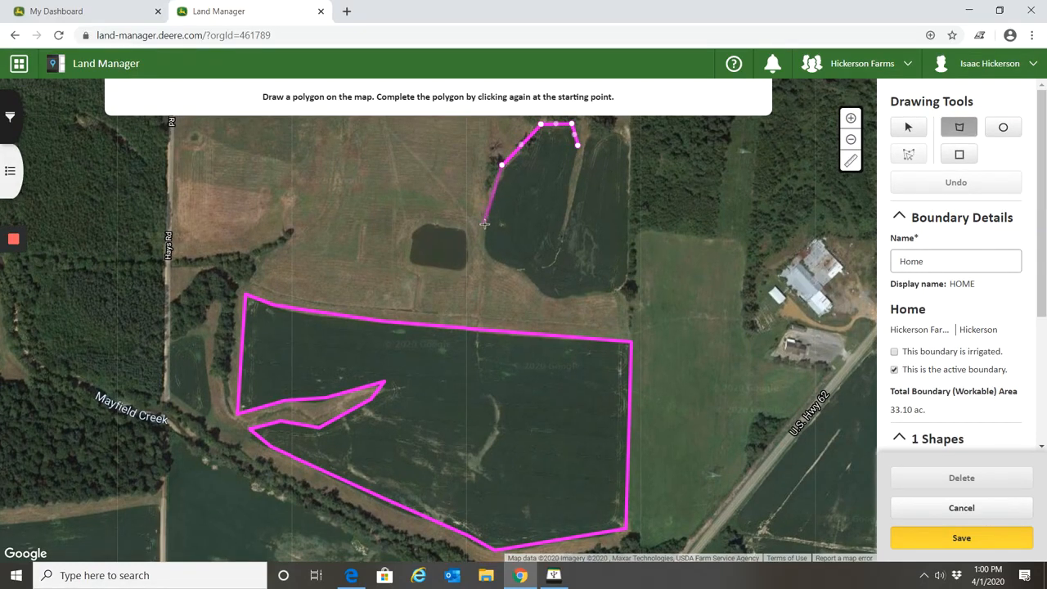
left_click(484, 224)
left_click(484, 251)
left_click(512, 265)
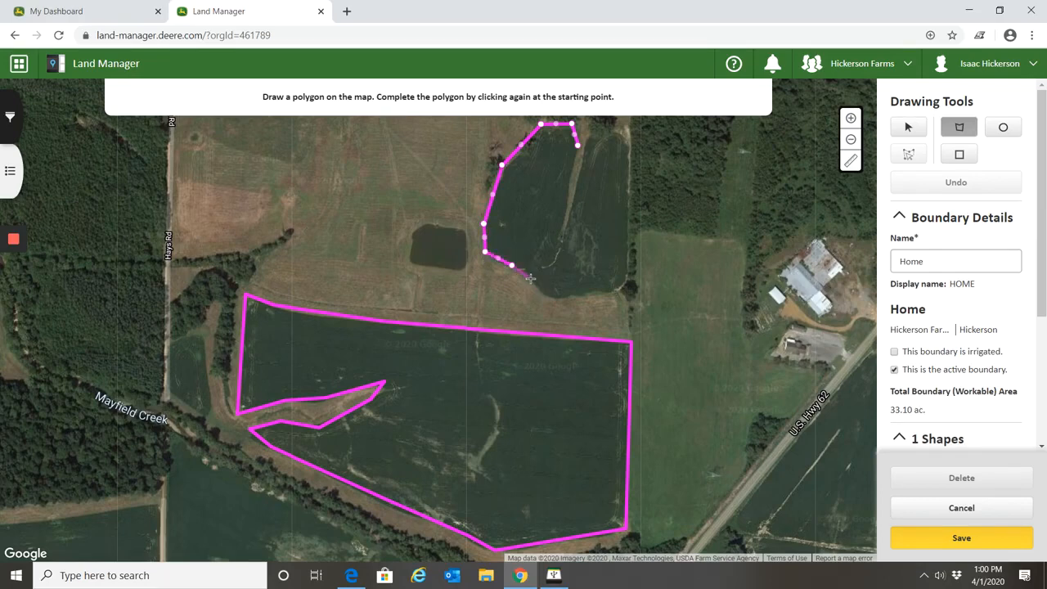
left_click(550, 297)
left_click(619, 291)
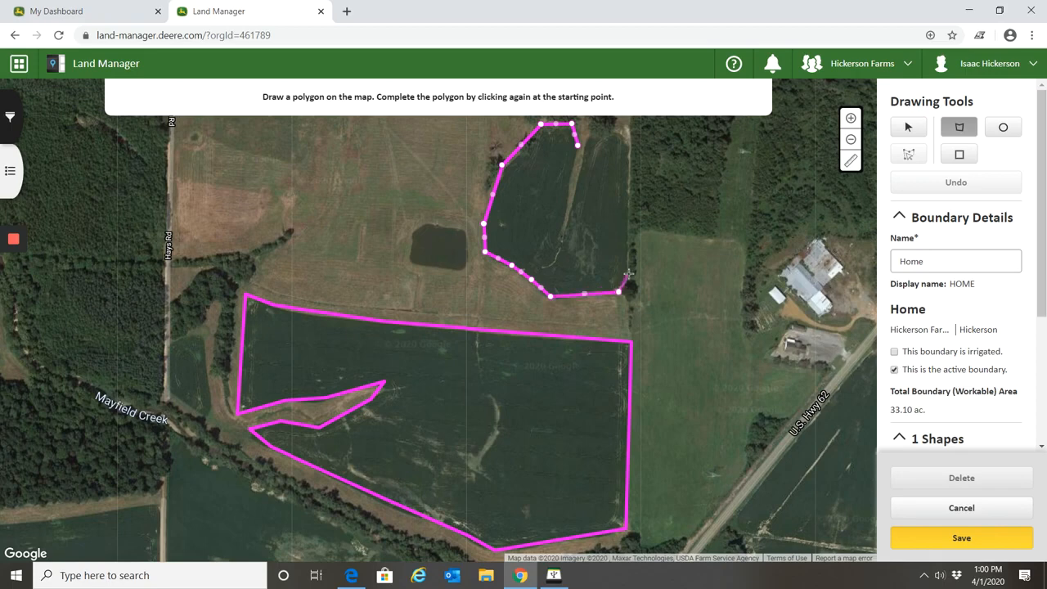
left_click(633, 145)
left_click(618, 133)
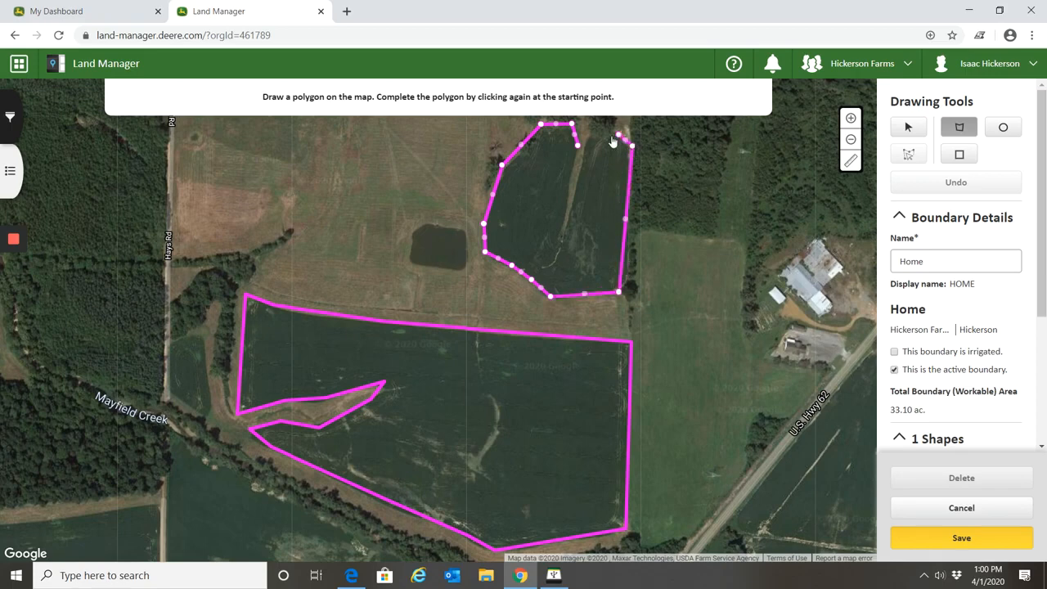
left_click(590, 138)
left_click(566, 232)
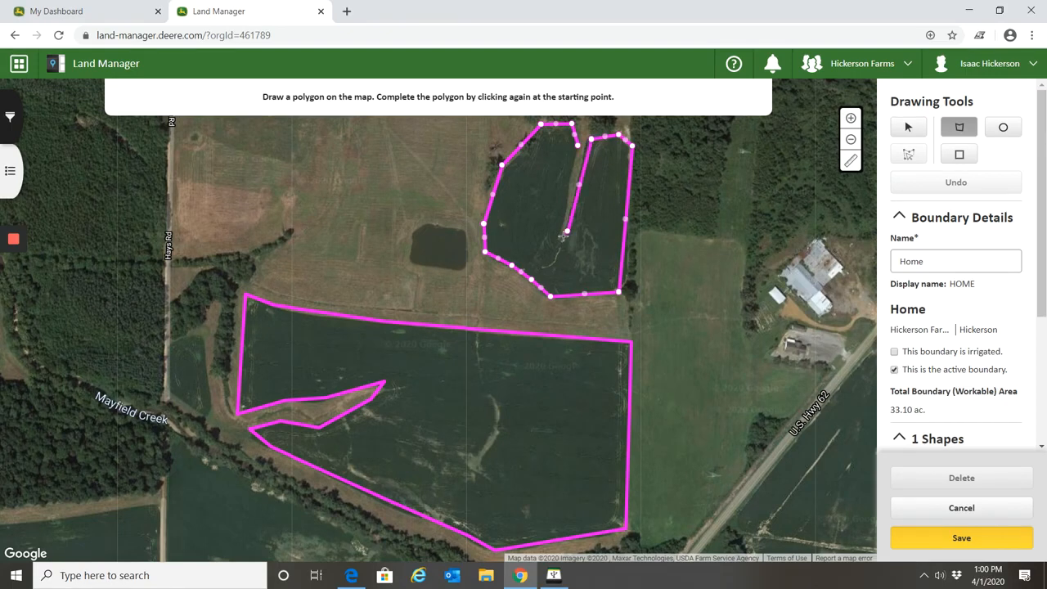
left_click(558, 239)
left_click(570, 181)
left_click(577, 148)
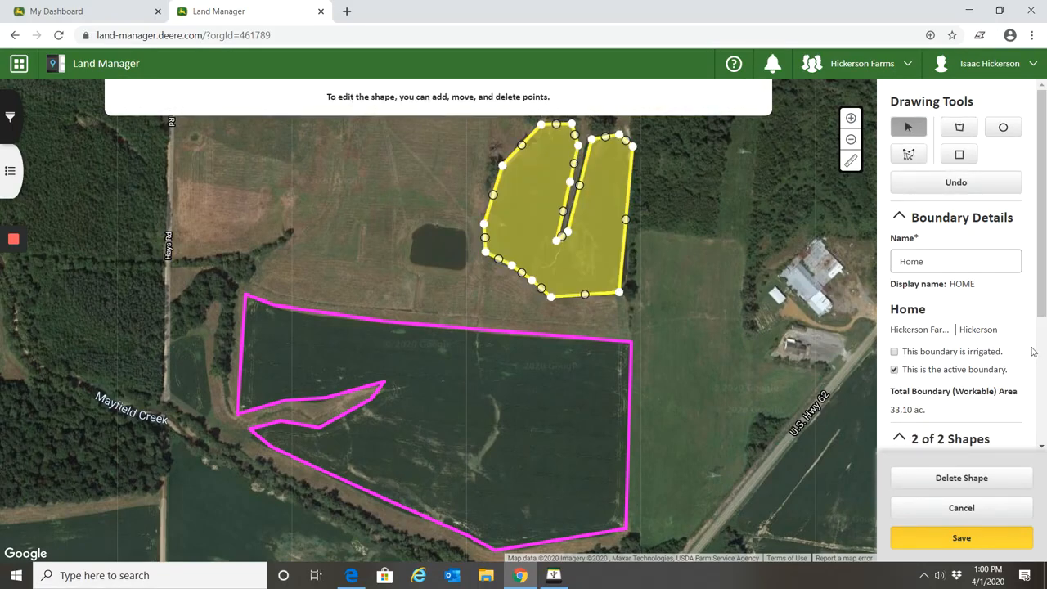
Step: Set the second shape's type to Exterior, save the Home boundary and close its details
scroll(1033, 352, "down", 3)
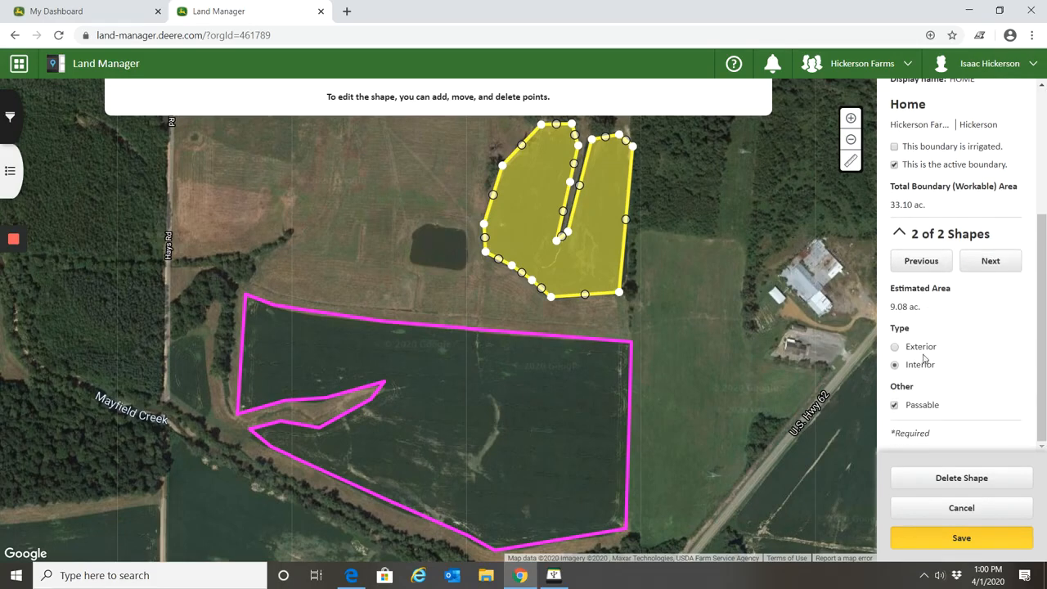
left_click(919, 350)
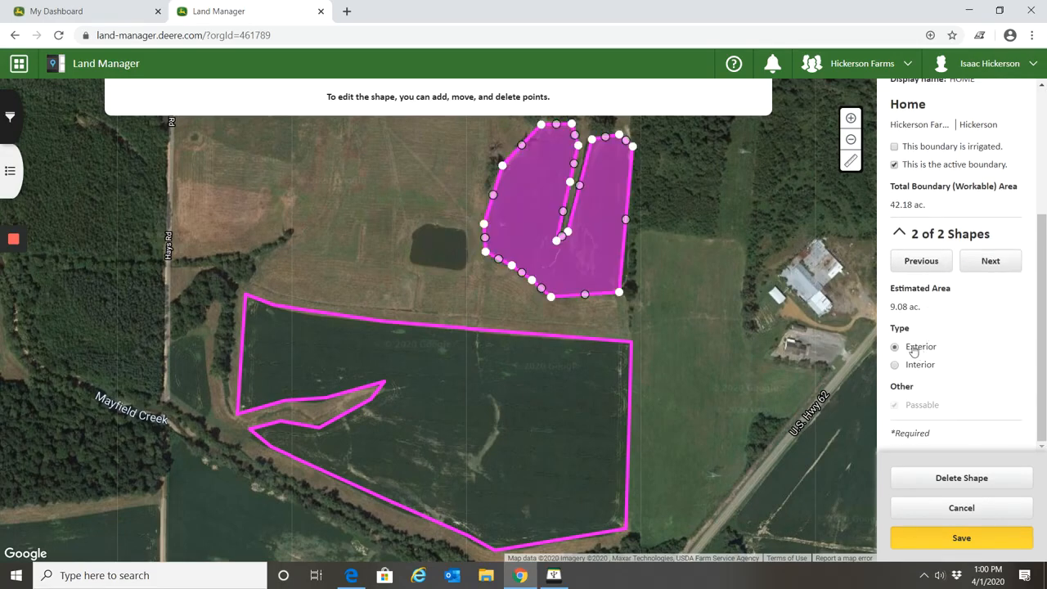
scroll(924, 345, "up", 1)
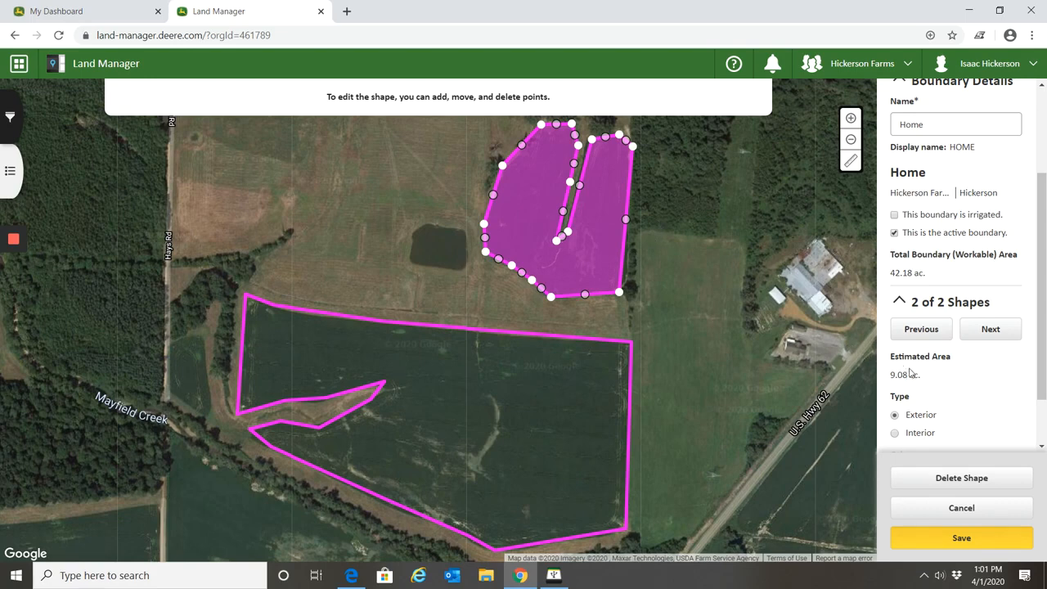
scroll(947, 392, "down", 2)
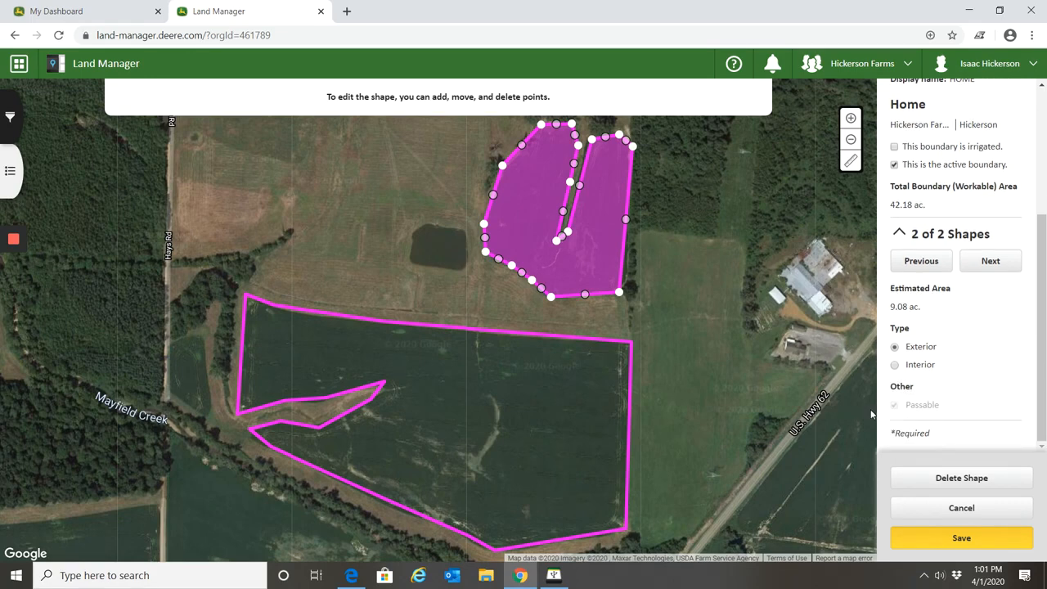
left_click(962, 545)
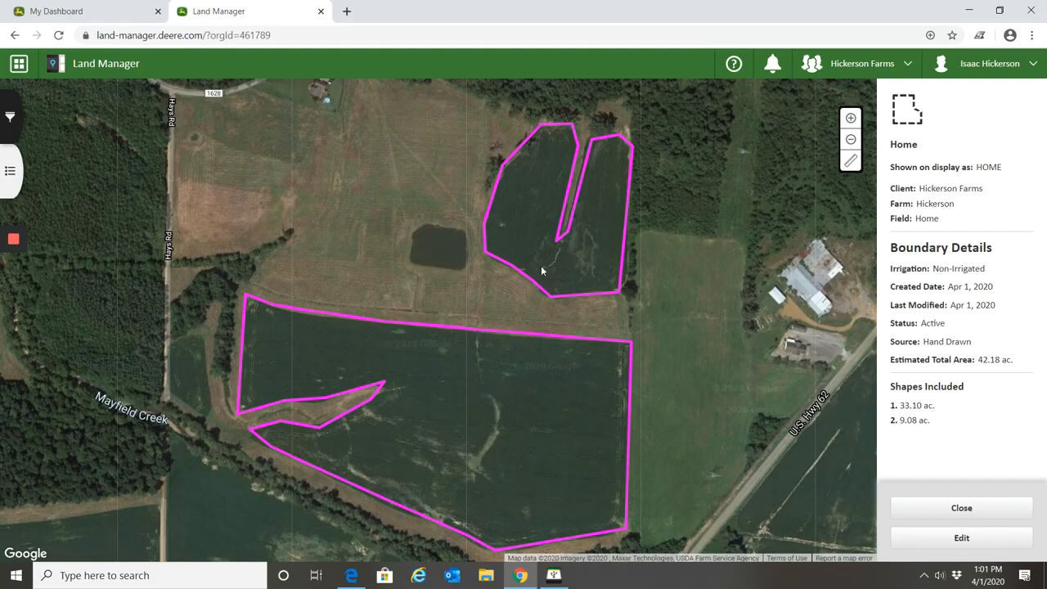
left_click(937, 509)
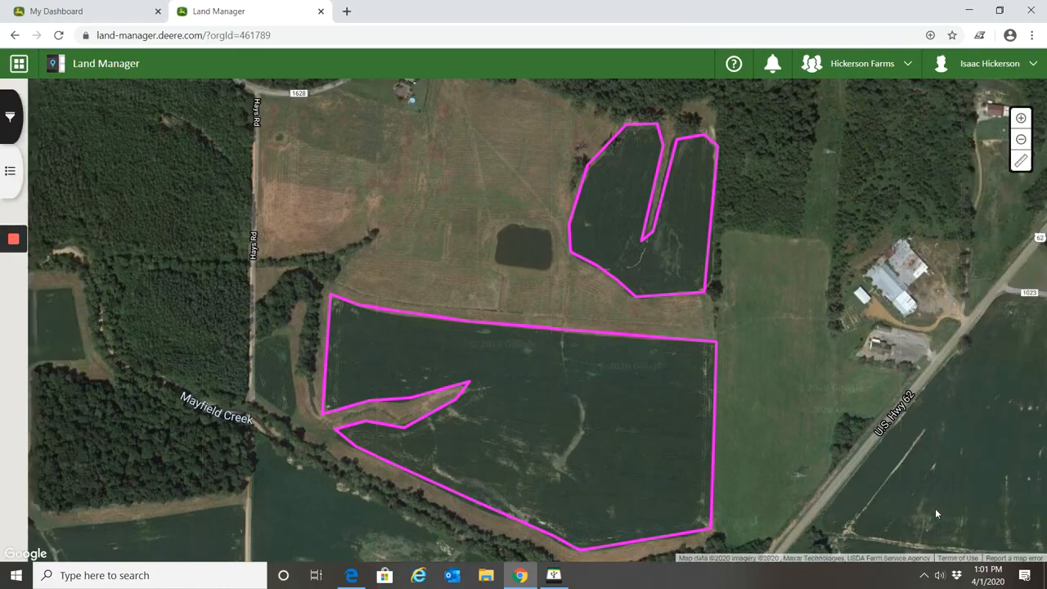
Step: Show the field list, view the Merge options for the Home boundary and close them without merging
left_click(10, 184)
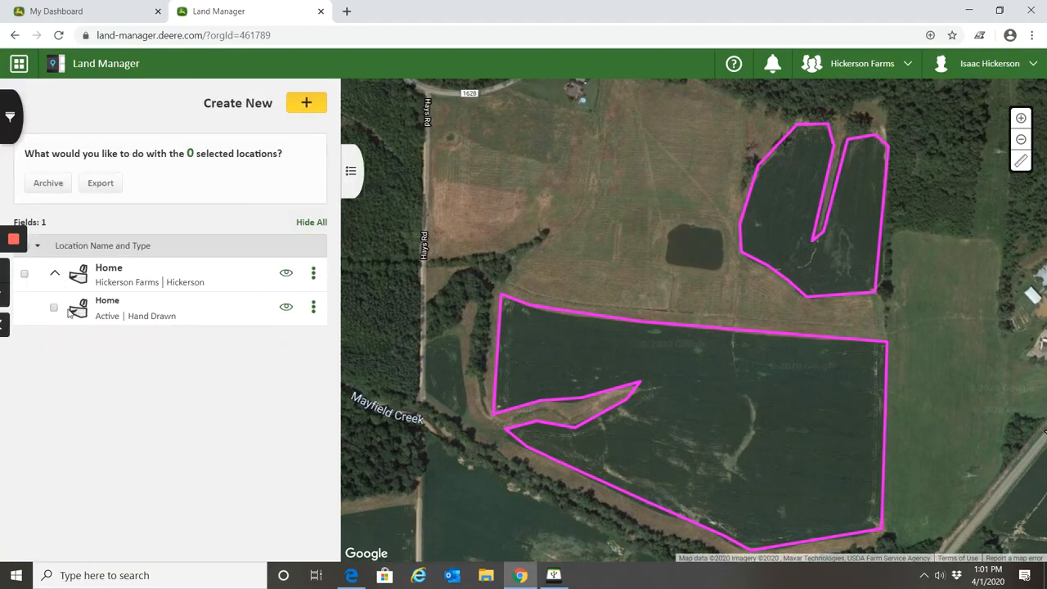
mouse_move(86, 306)
mouse_move(28, 279)
mouse_move(185, 321)
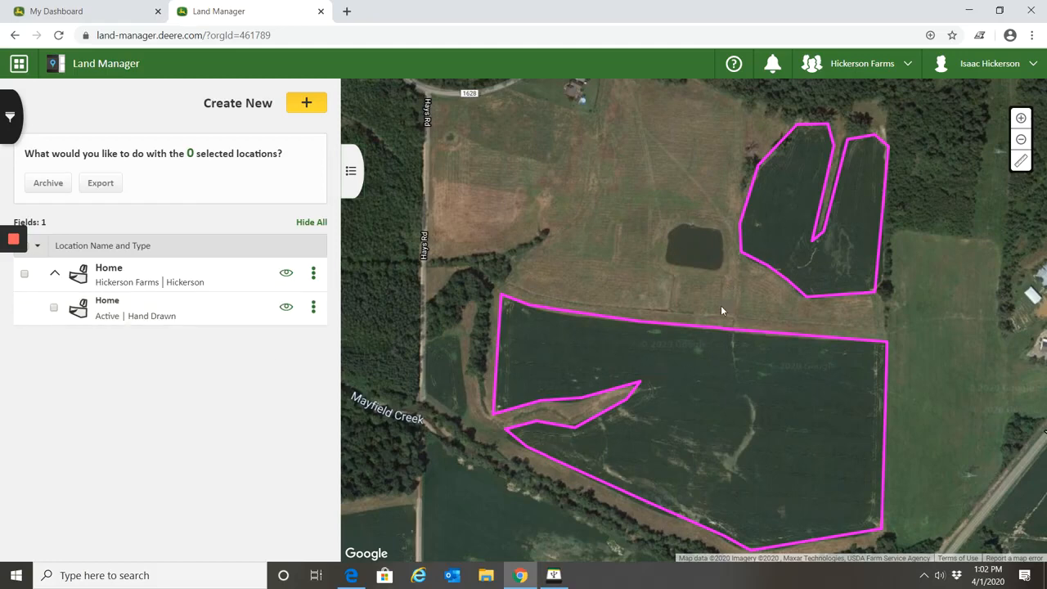
mouse_move(218, 322)
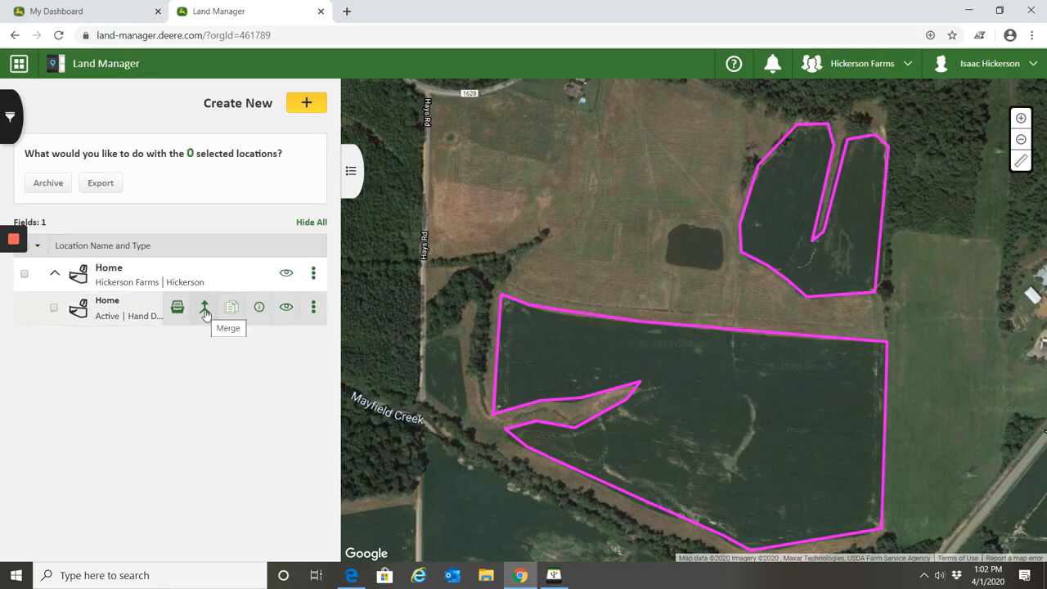
left_click(205, 309)
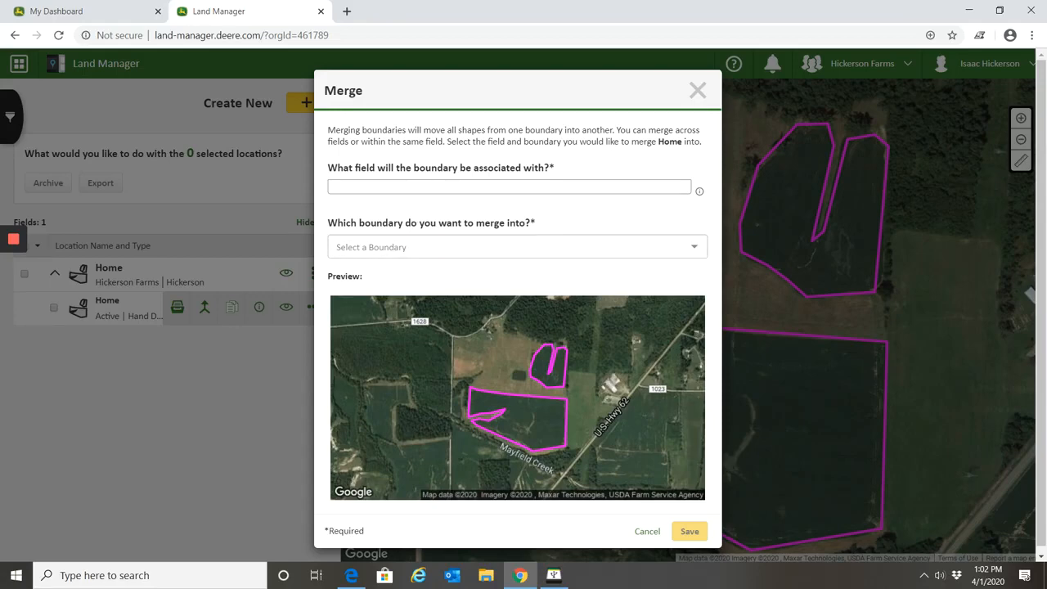
left_click(705, 92)
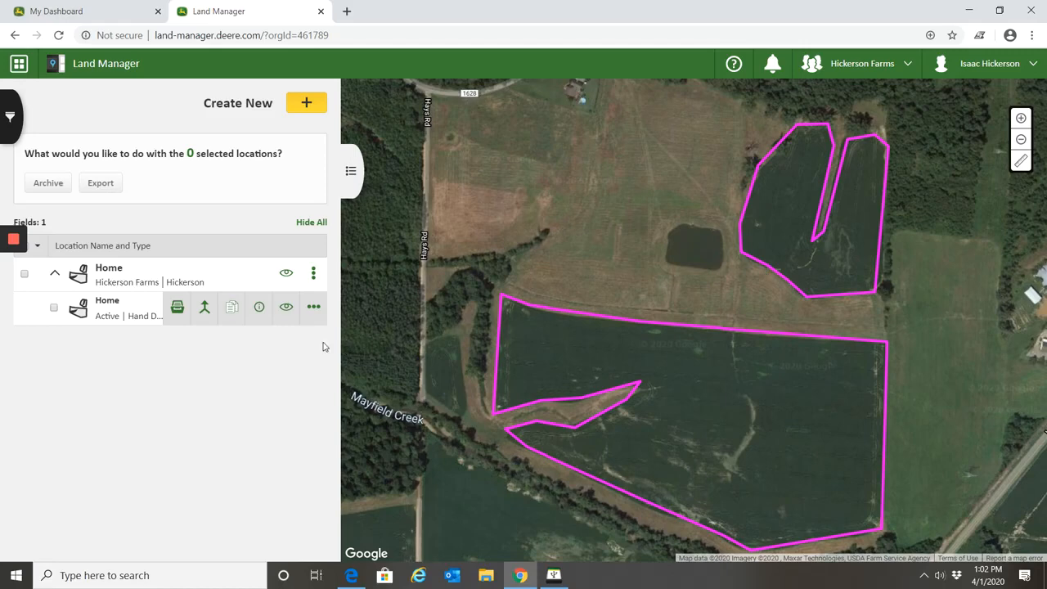
Step: Try nudging a point on the larger shape's upper edge in the Home boundary and discard the changes
left_click(260, 308)
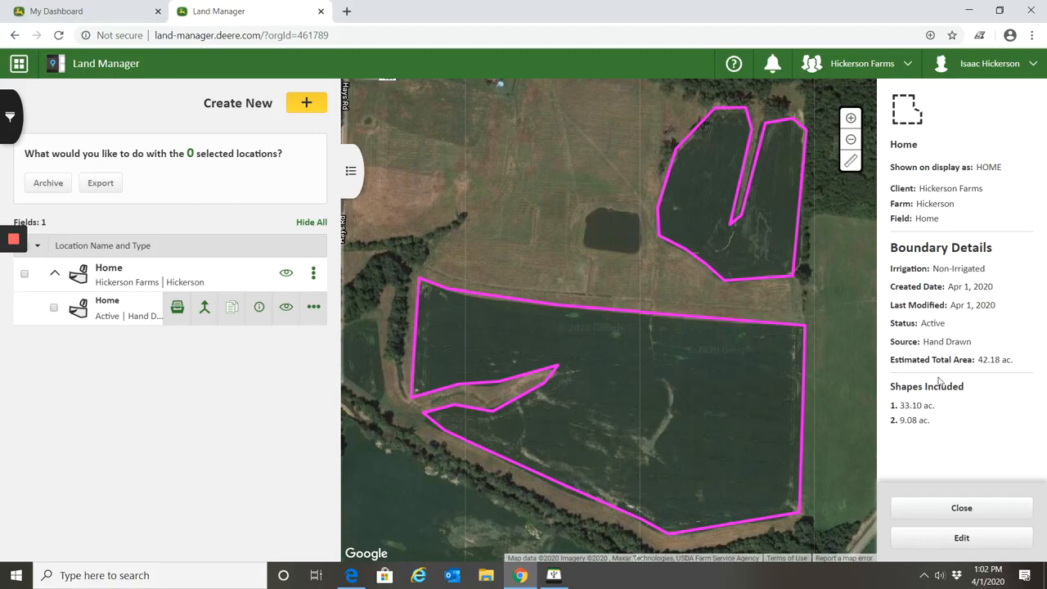
left_click(951, 538)
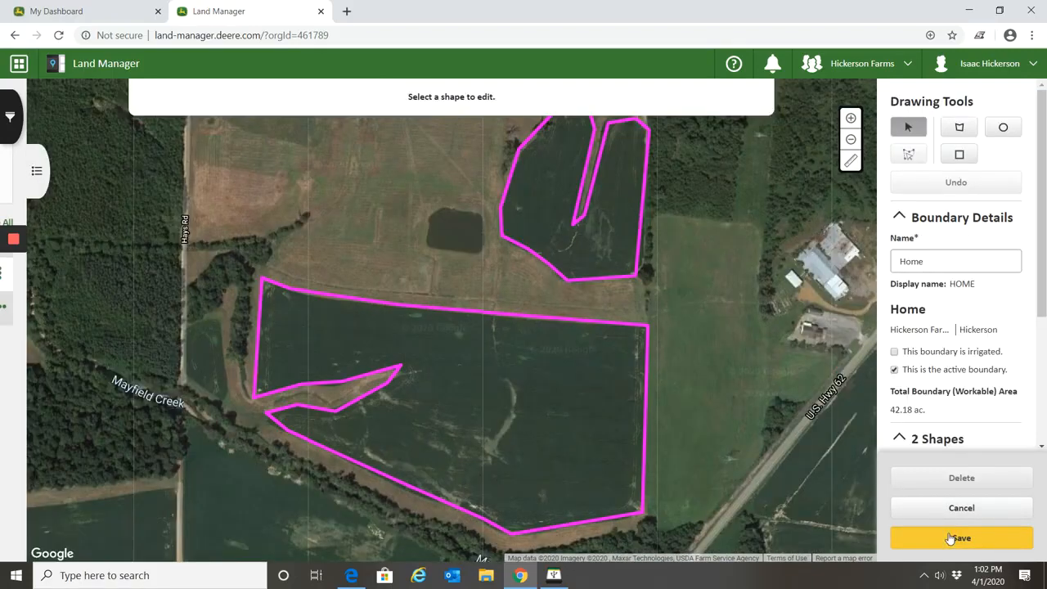
left_click(542, 324)
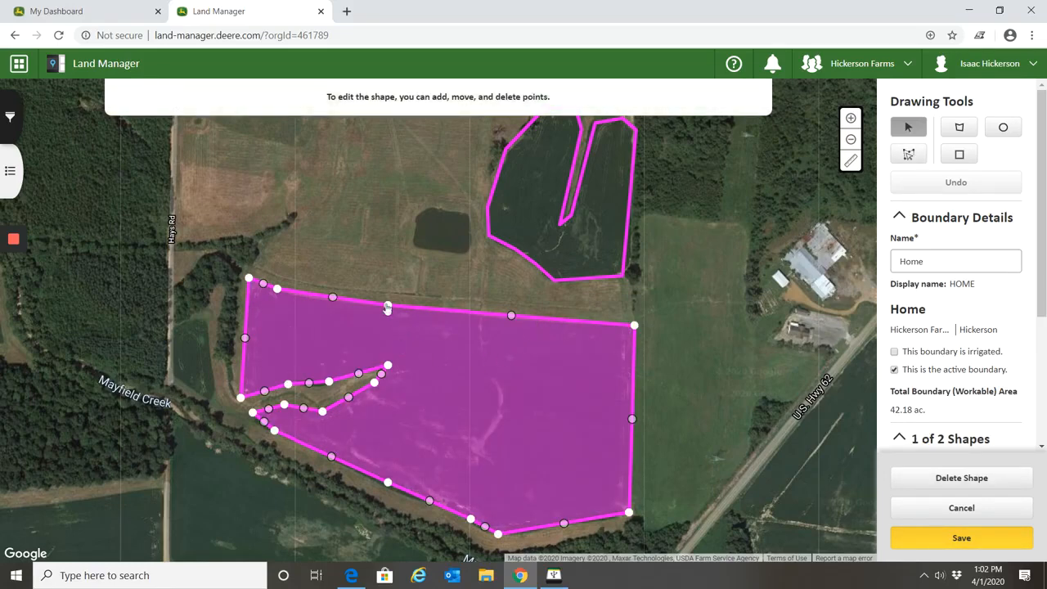
mouse_move(388, 307)
left_mouse_down()
mouse_move(388, 288)
mouse_move(390, 305)
left_mouse_up()
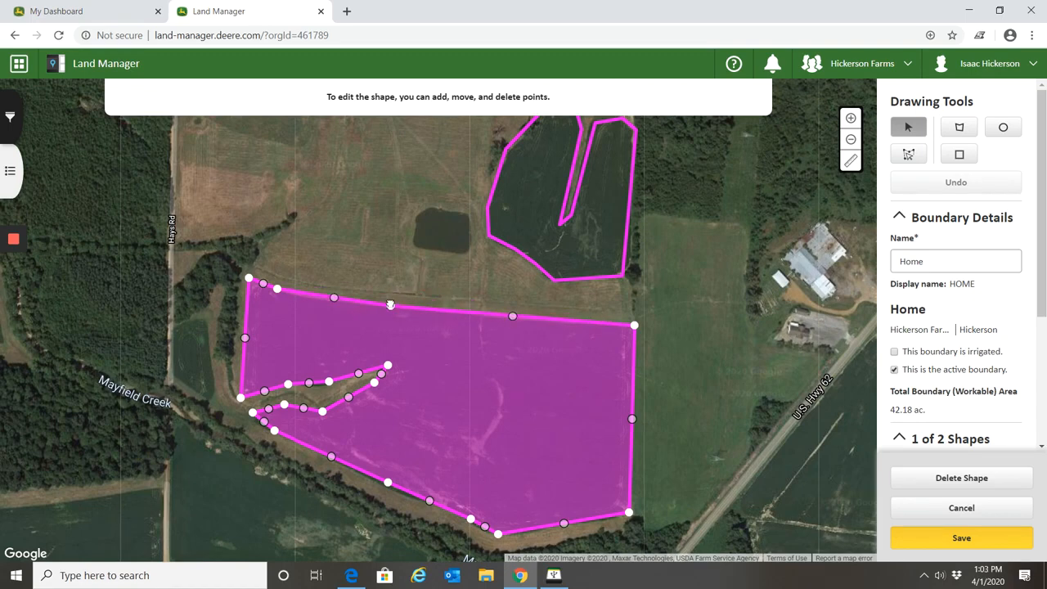
left_click(514, 249)
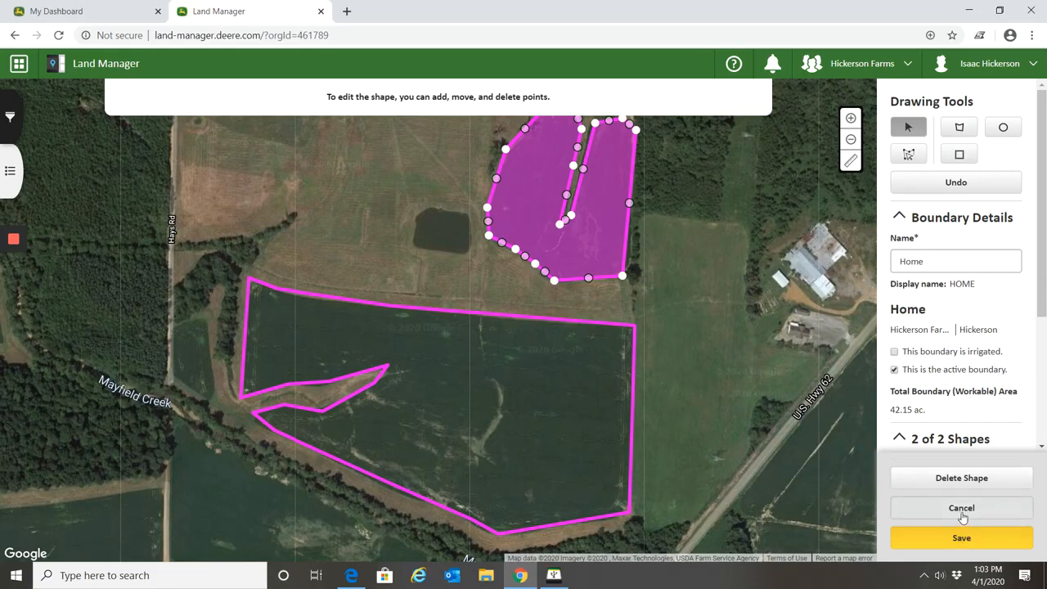
left_click(963, 515)
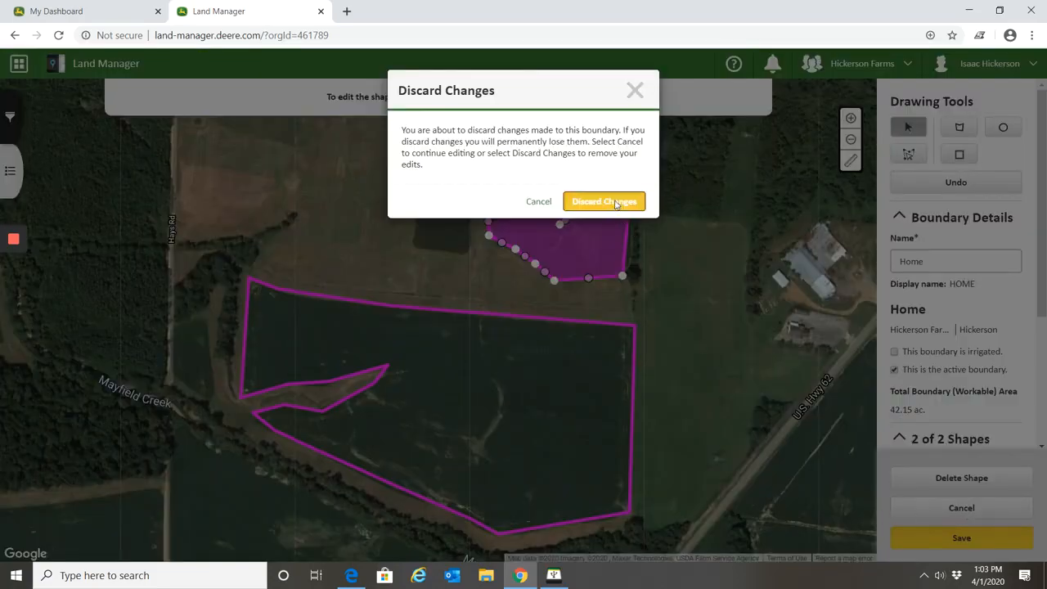
left_click(607, 202)
mouse_move(28, 254)
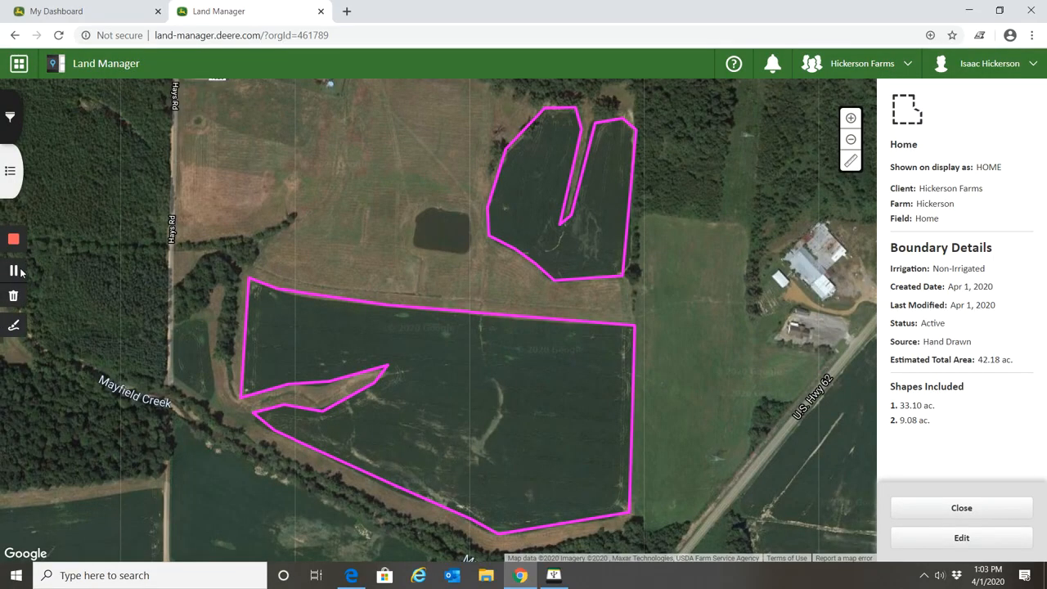
left_click(14, 270)
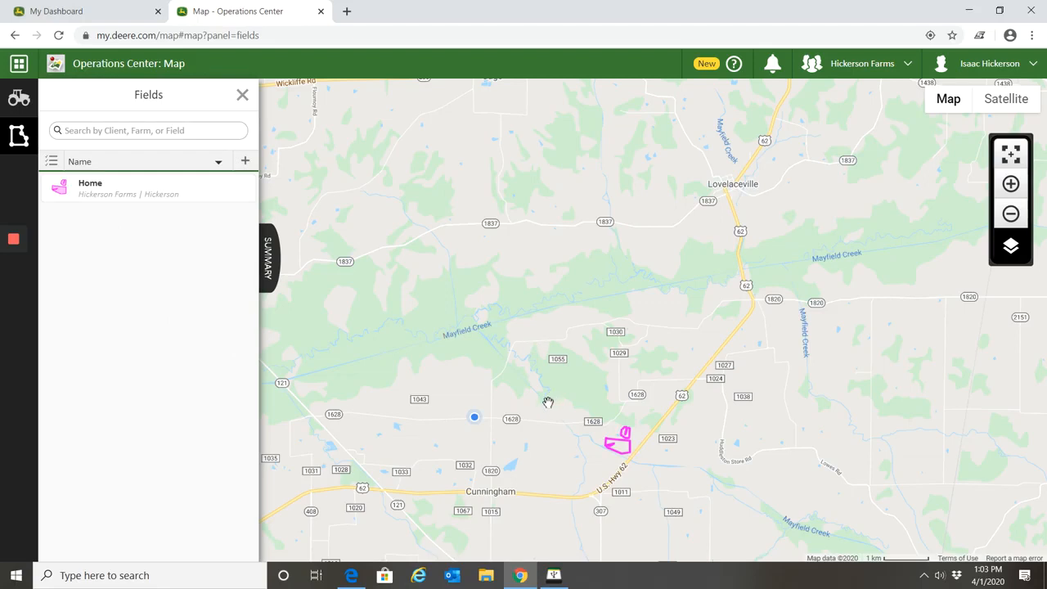
Step: In John Deere Data Manager, choose the Hickerson folder on the Desktop as the source and upload its Hunter_Test file to Hickerson Farms
left_click(969, 5)
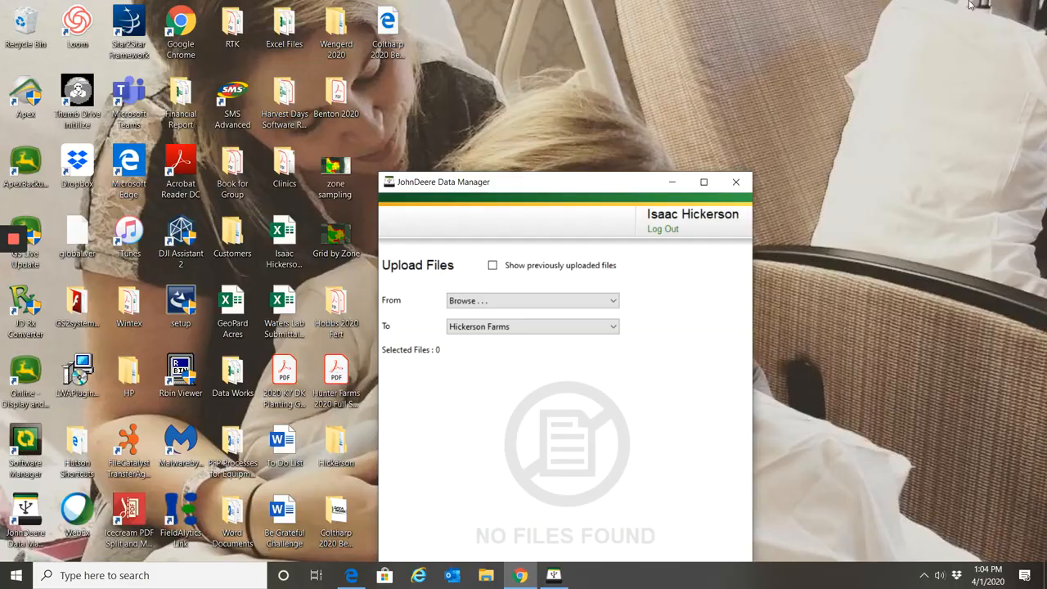
left_click_drag(580, 183, 586, 99)
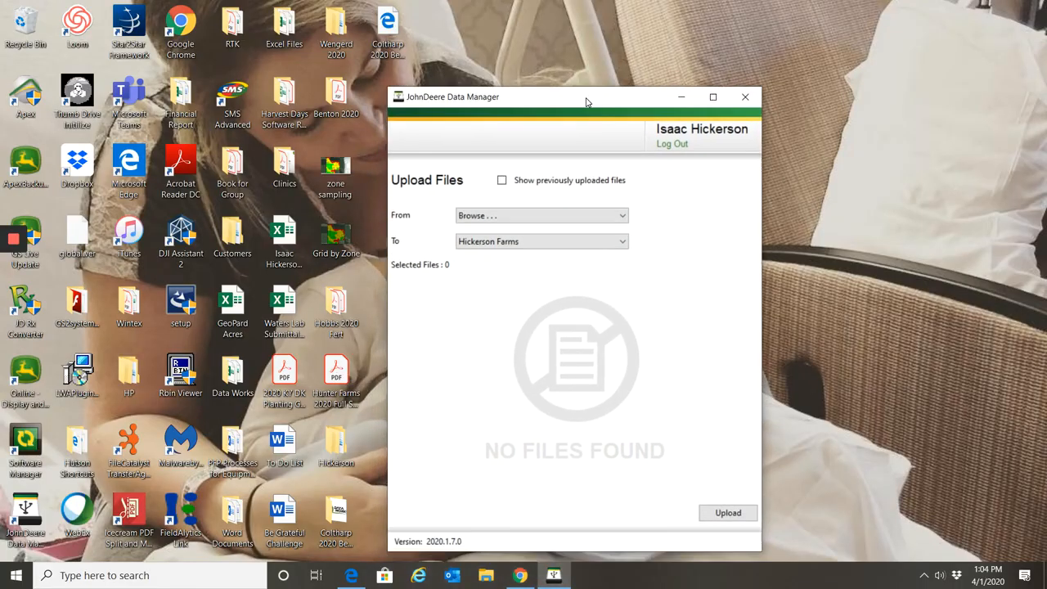
left_click(528, 216)
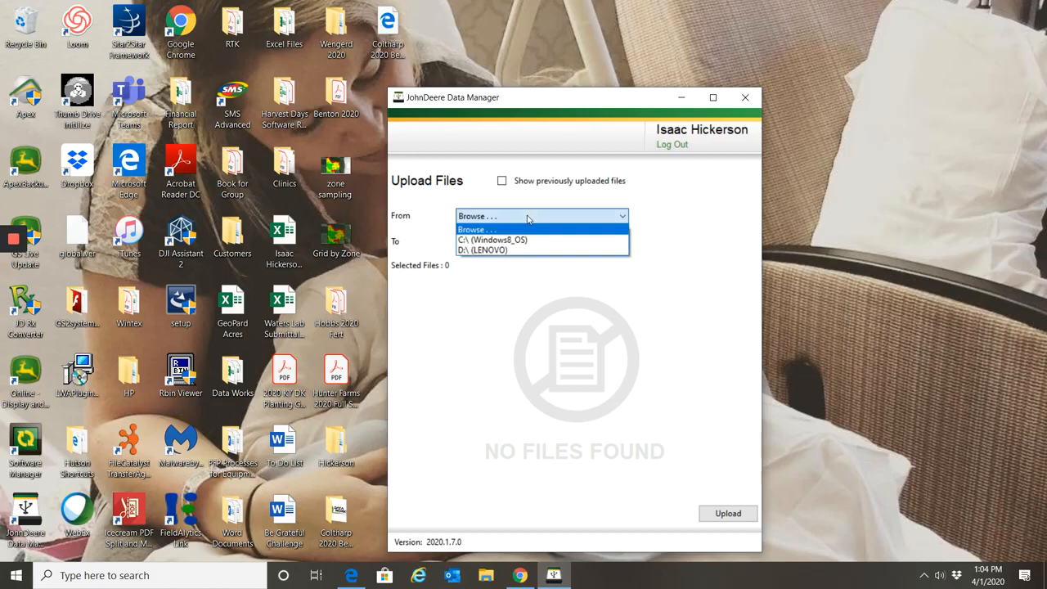
left_click(512, 229)
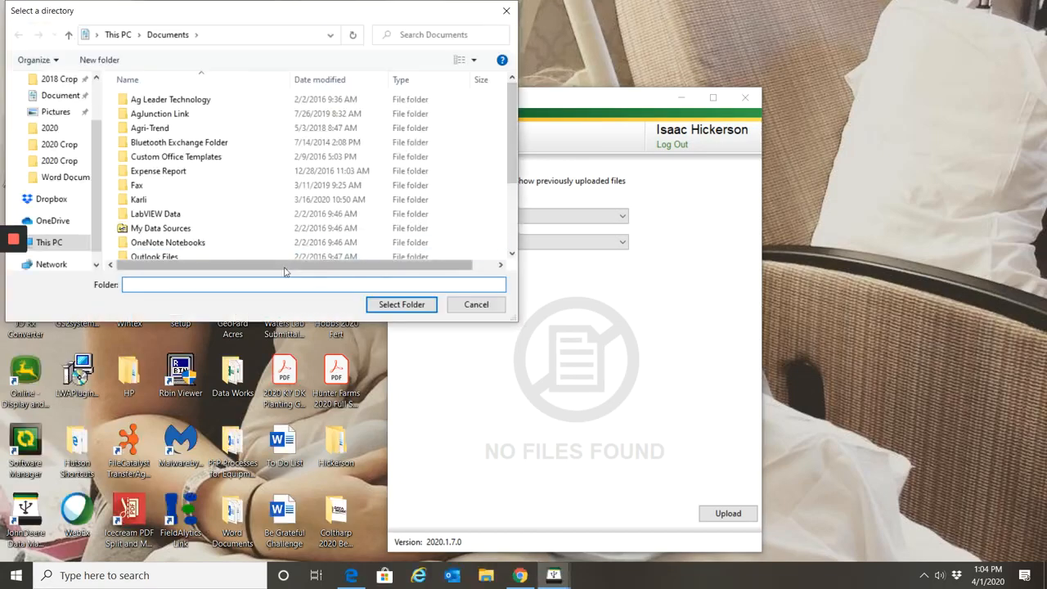
scroll(94, 148, "up", 2)
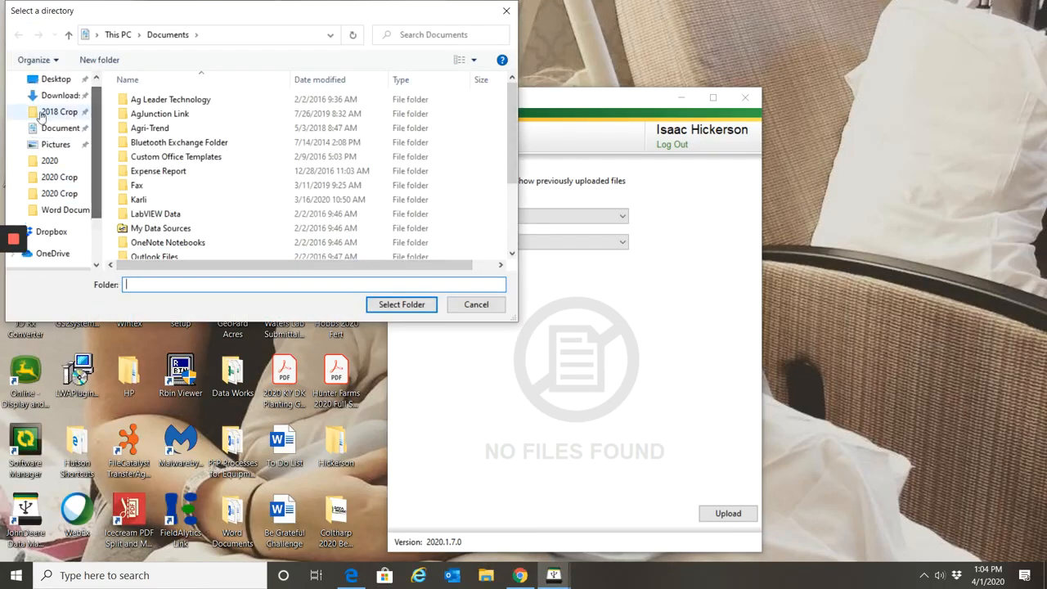
left_click(56, 78)
scroll(189, 186, "down", 2)
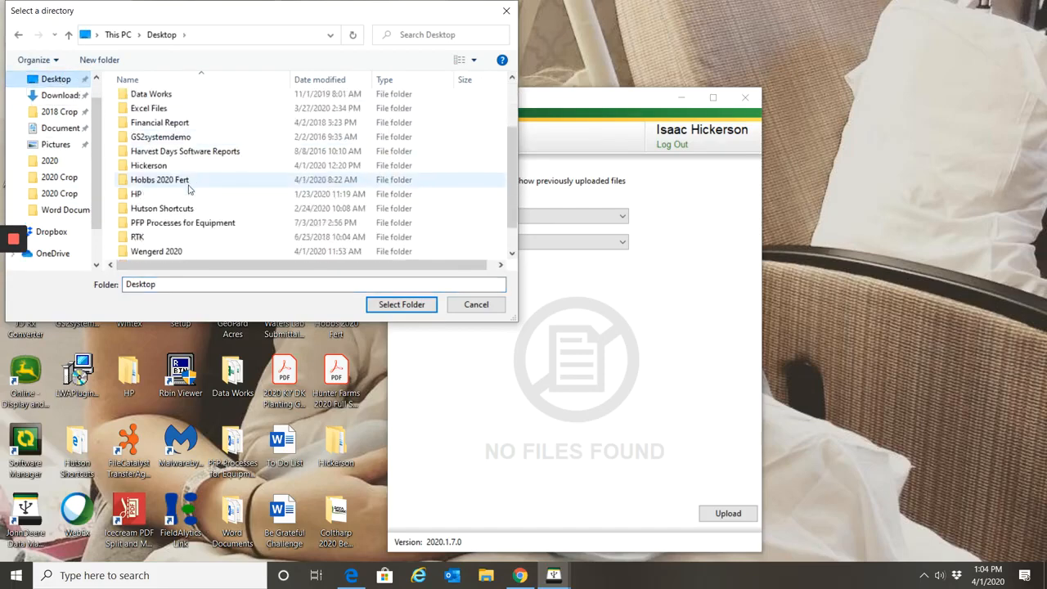
left_click(150, 166)
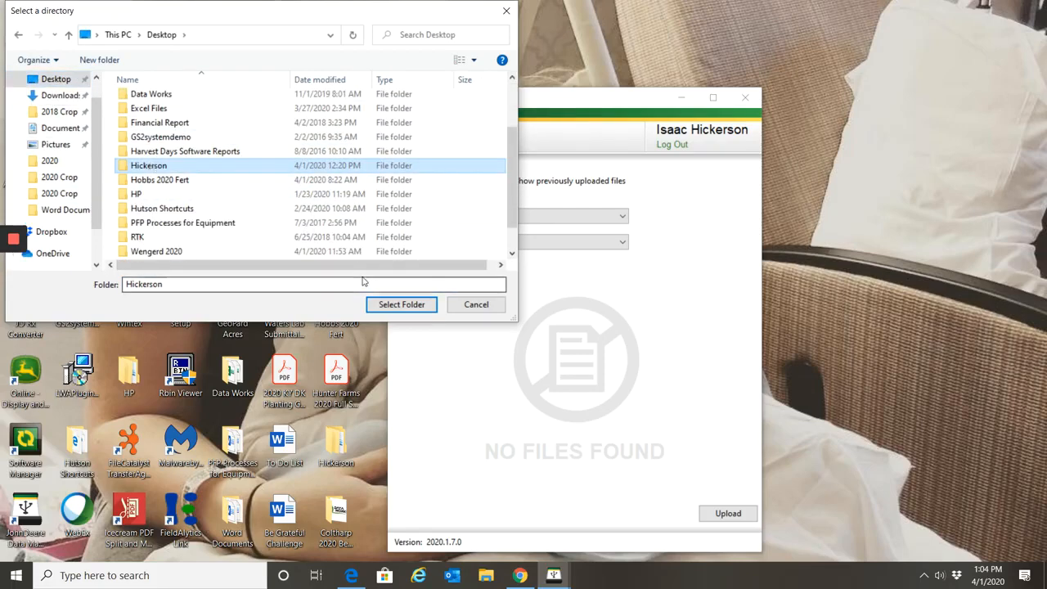
left_click(392, 308)
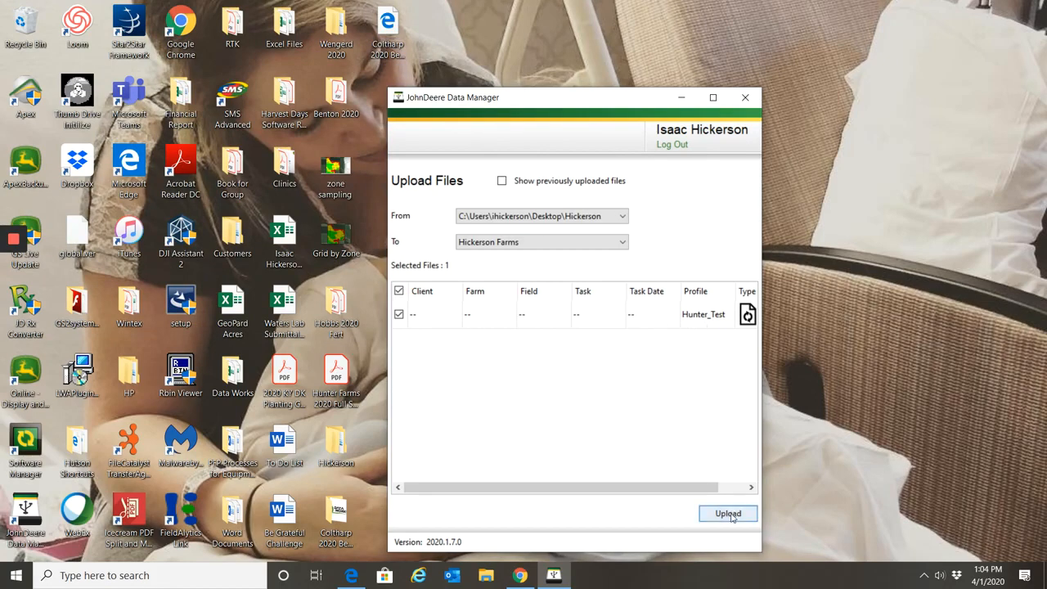
left_click(729, 514)
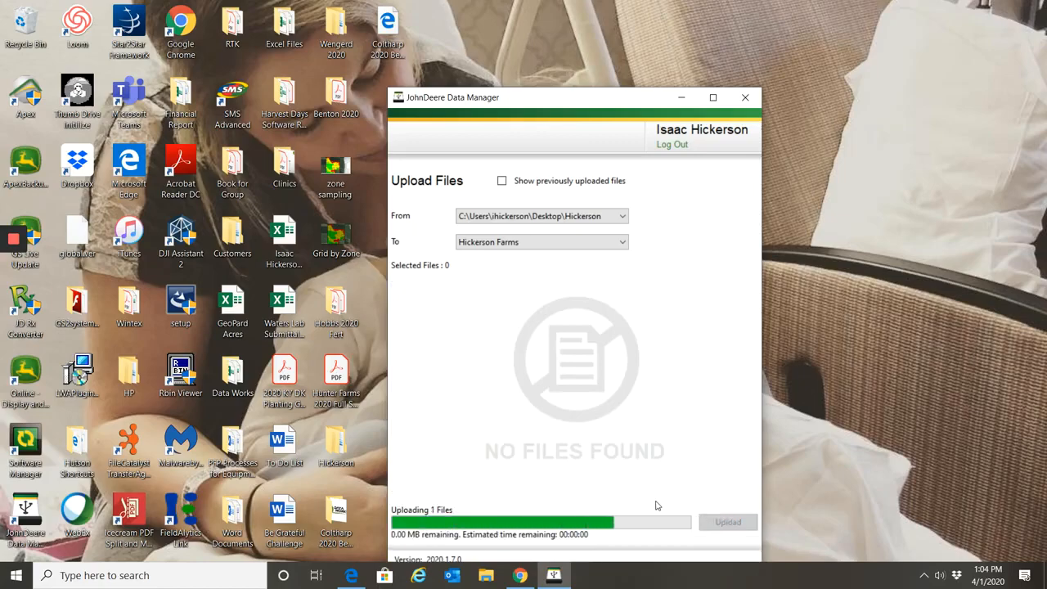
Step: Switch to the browser and open the organization's Files page in Operations Center to check the uploaded setup file
left_click(521, 578)
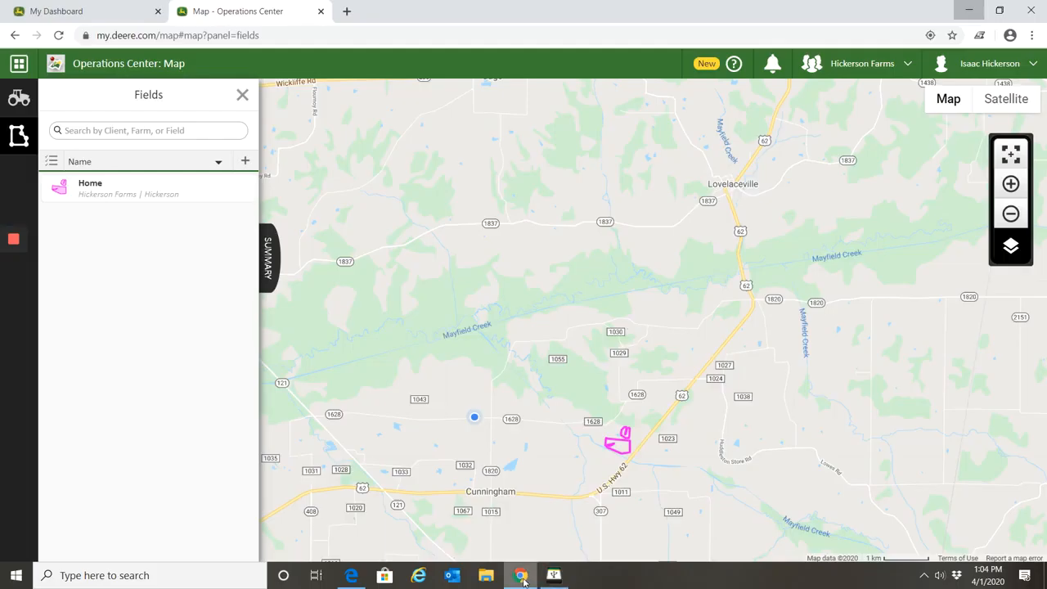
left_click(20, 64)
left_click(85, 183)
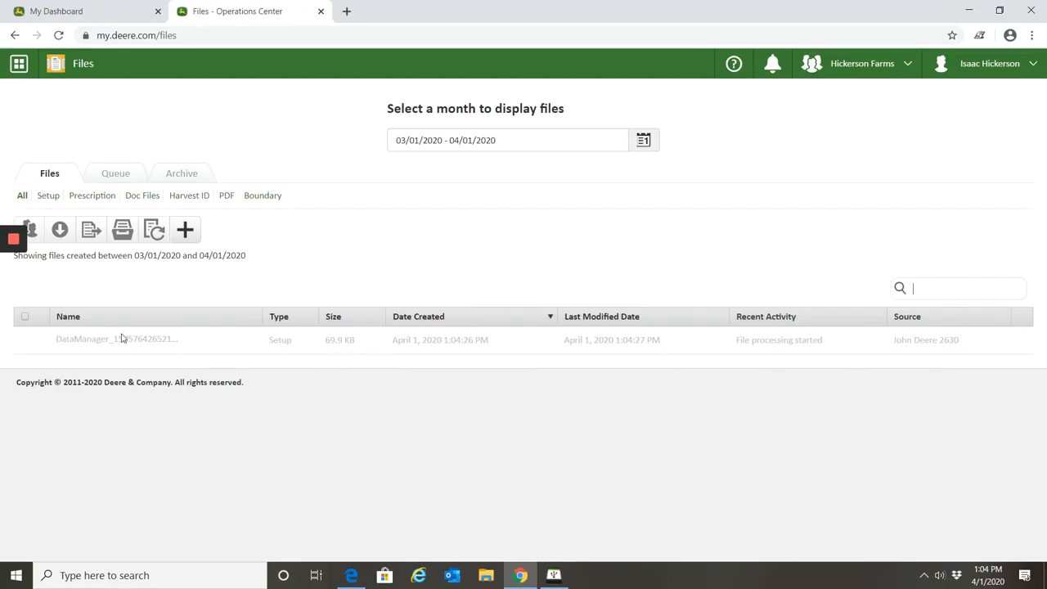
Step: Leave the Files page, return to the map's field list and open Land Manager for Hickerson Farms
left_click(19, 63)
left_click(51, 177)
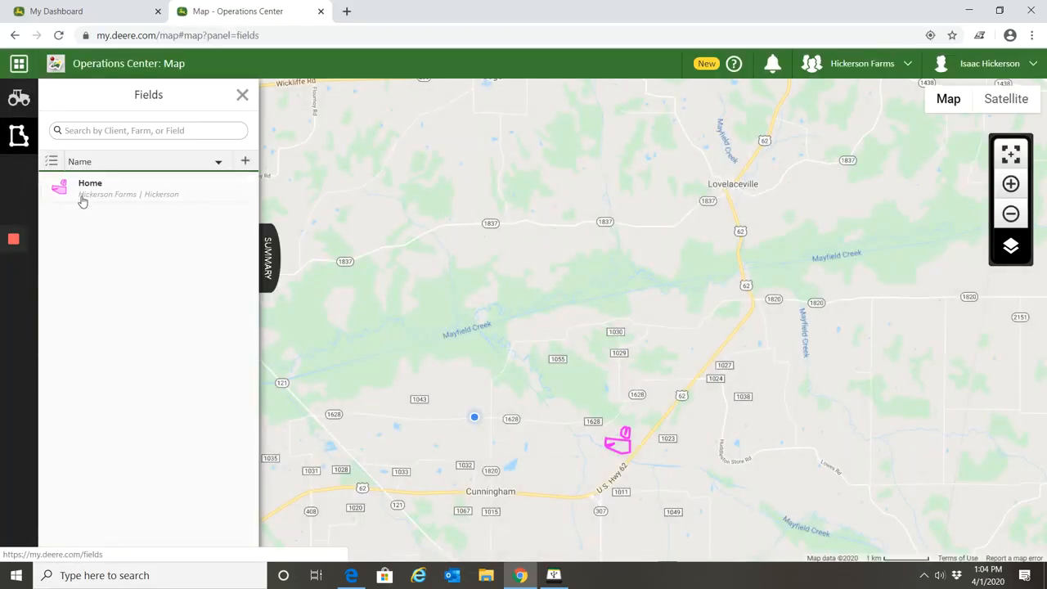
mouse_move(20, 276)
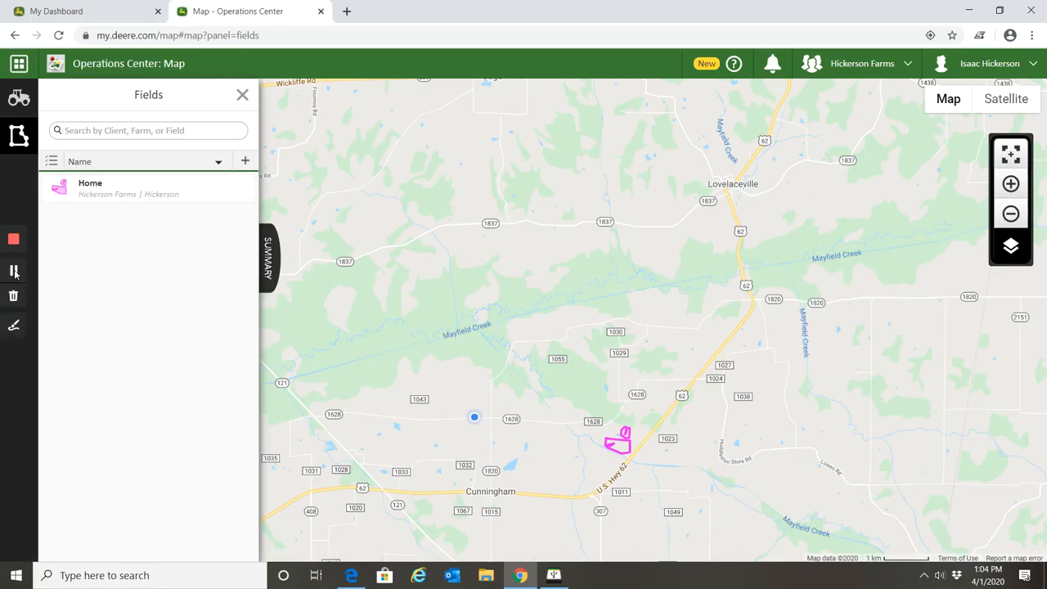
left_click(15, 274)
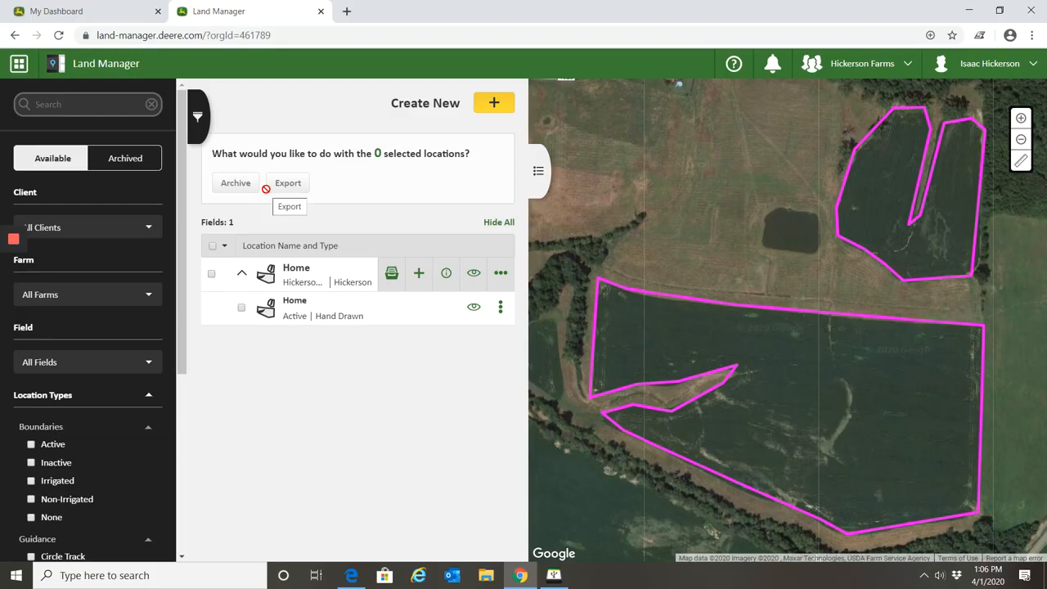
Step: Start creating a new point flag associated with the Home field
left_click(496, 105)
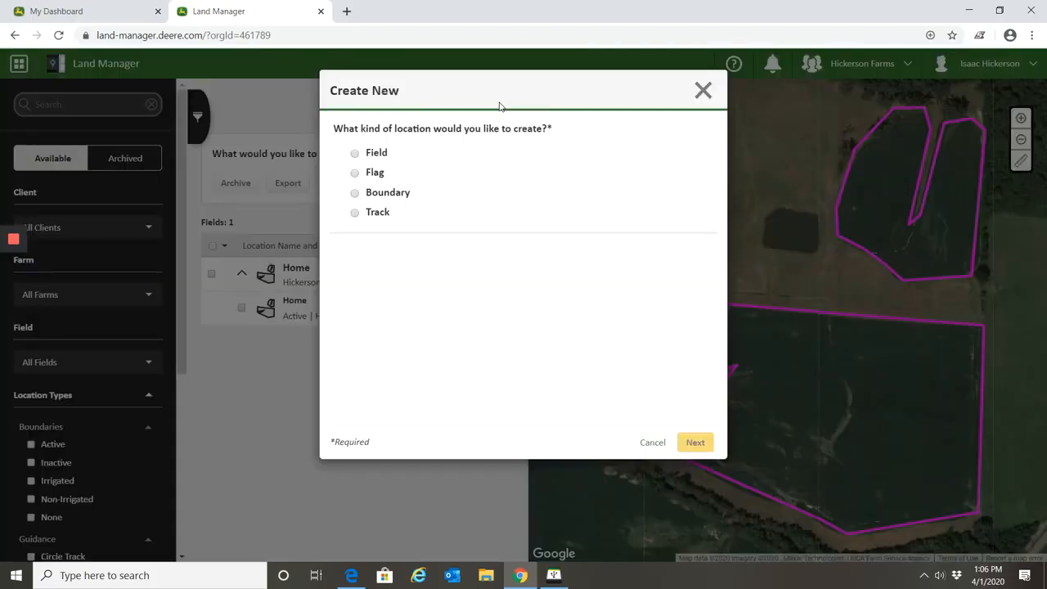
left_click(355, 175)
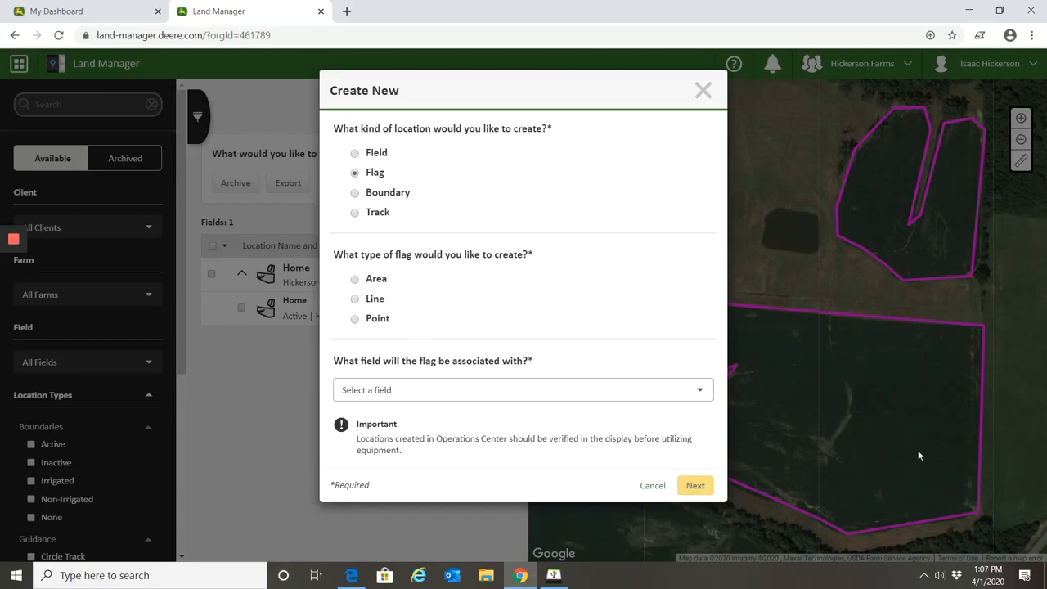
left_click(355, 320)
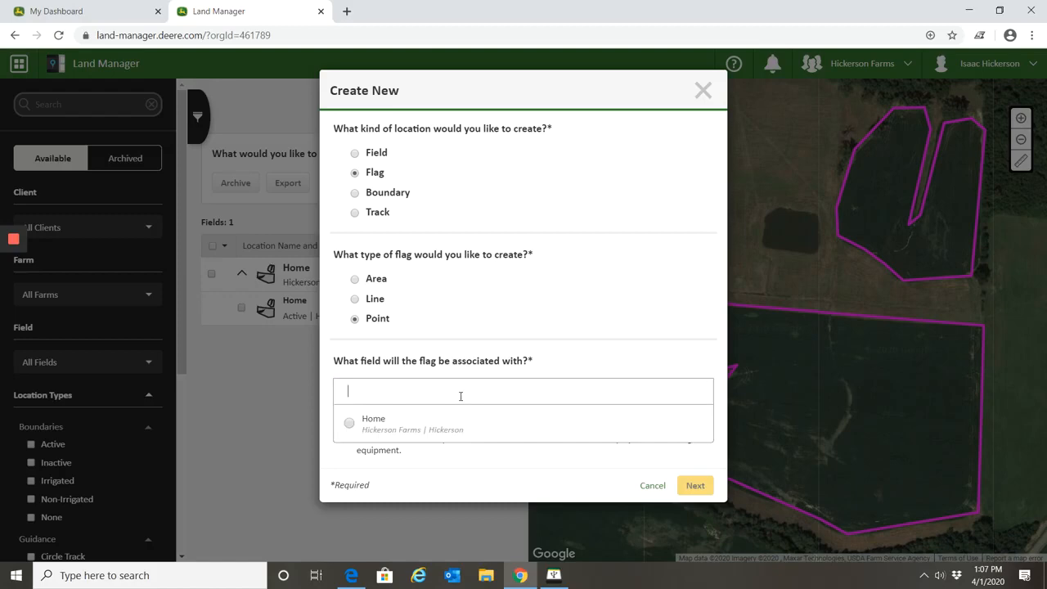
left_click(388, 421)
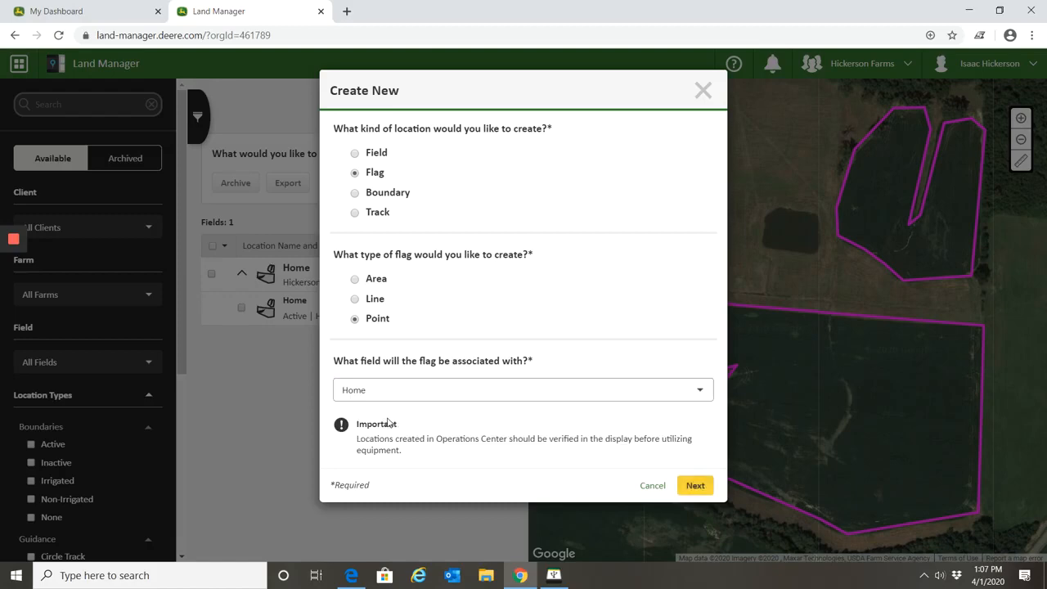
left_click(695, 485)
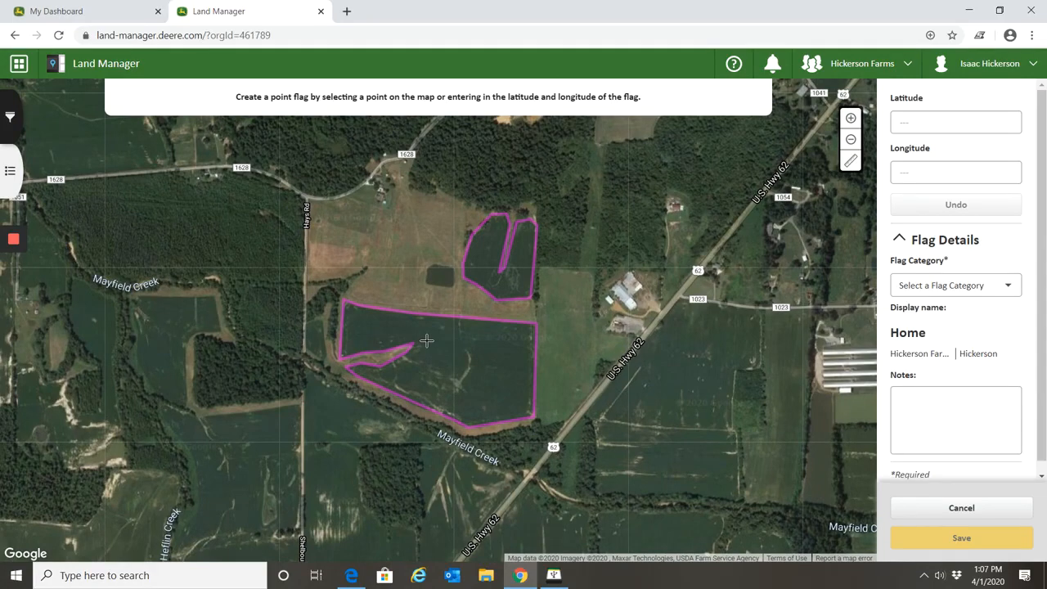
Step: Place the flag at the lower end of the pale waterway in Home's larger shape, at about latitude 36.91625, longitude -88.85726
scroll(462, 368, "up", 3)
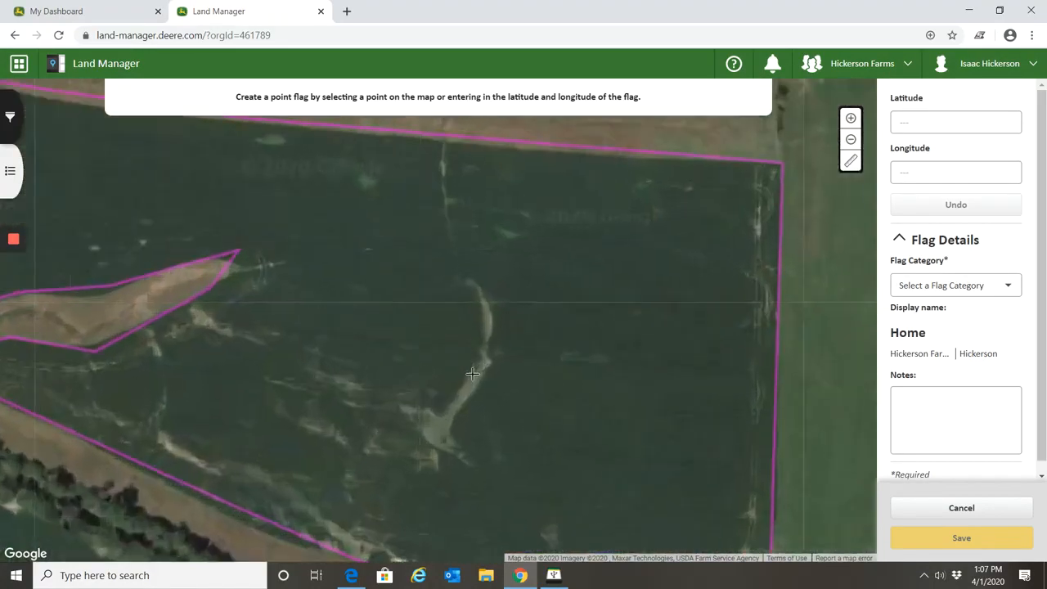
scroll(577, 346, "down", 1)
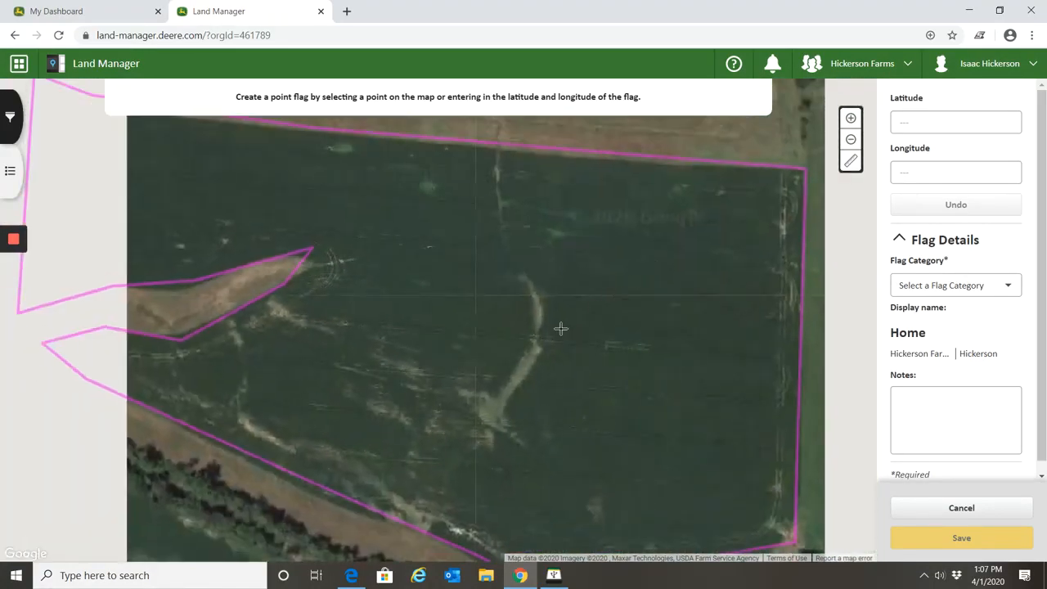
left_click(495, 408)
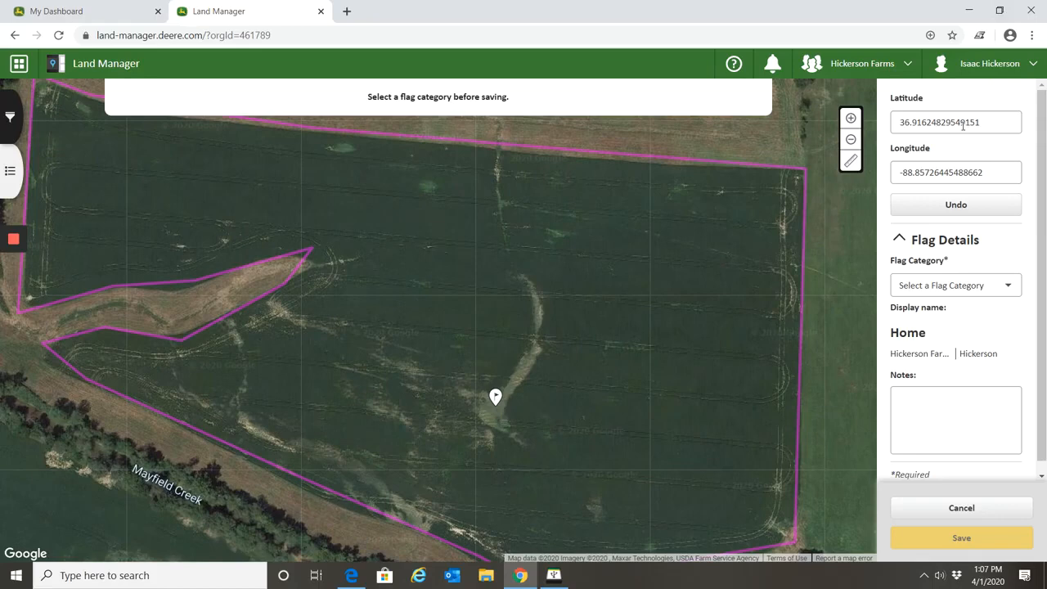
Step: Set the flag category to Field Notes, enter the note "Waterway, rough crossing" and save the flag
left_click(966, 285)
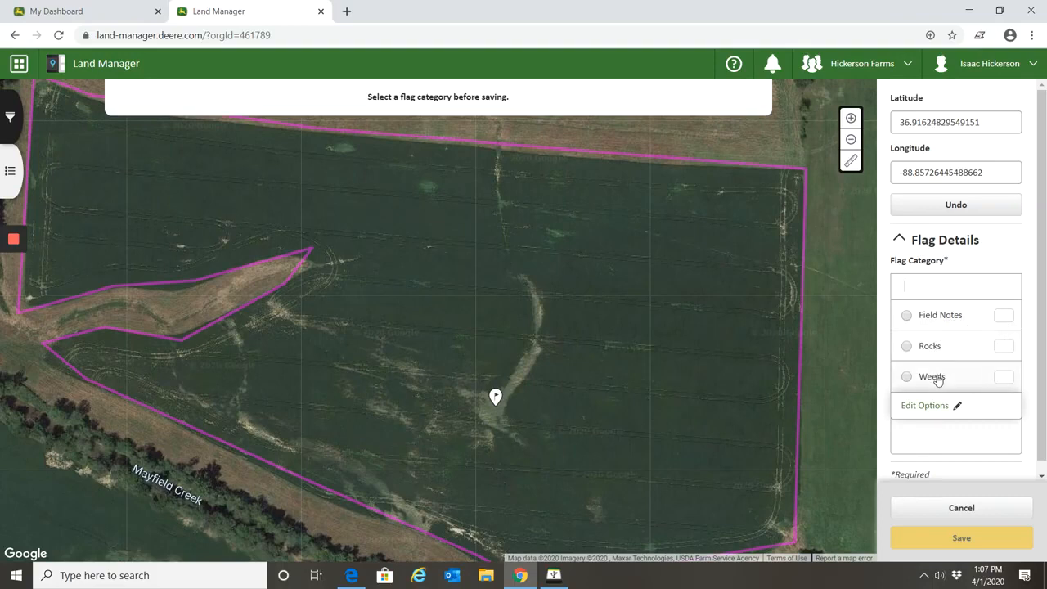
left_click(908, 317)
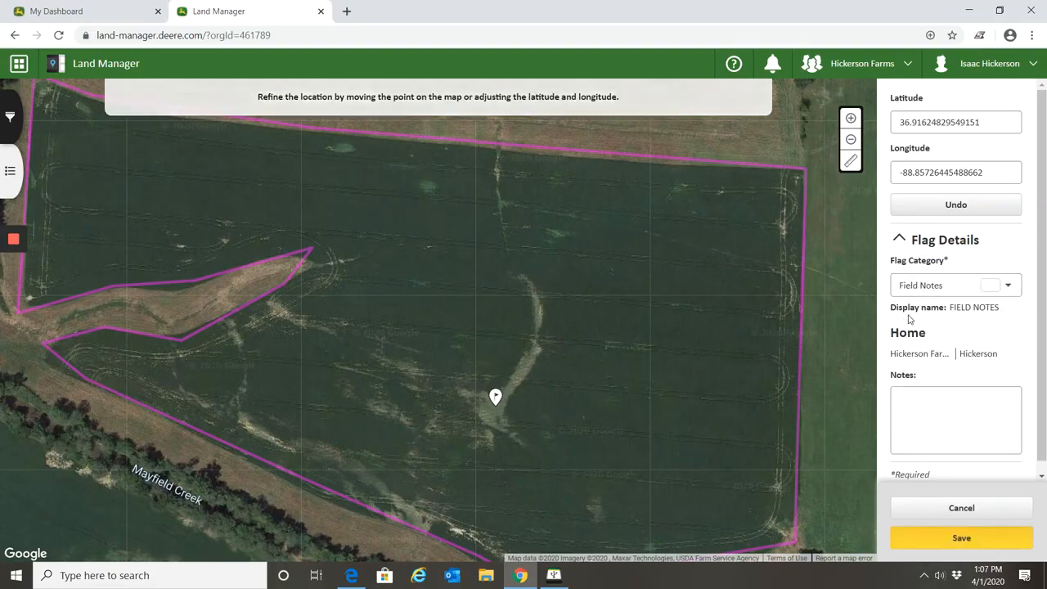
left_click(953, 421)
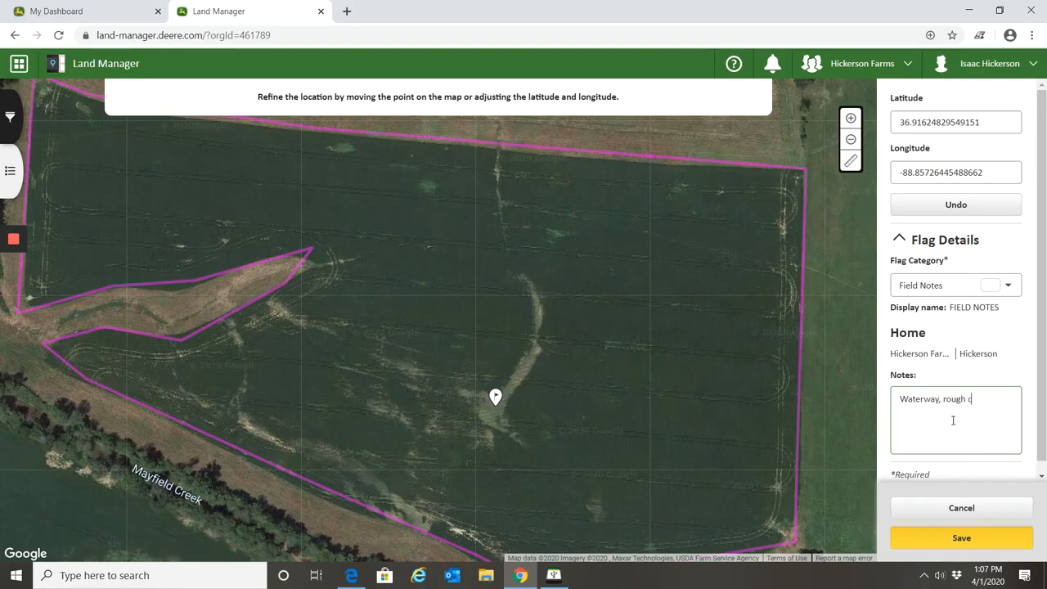
left_click(962, 540)
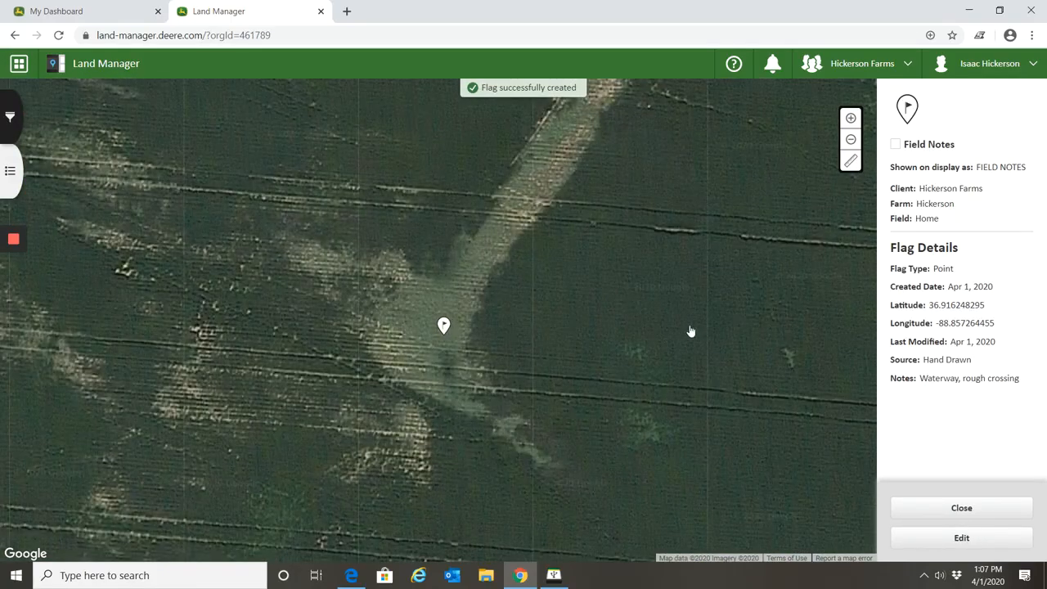
Step: Show the location list and hide the Home field's boundary and flag on the map
scroll(488, 311, "down", 3)
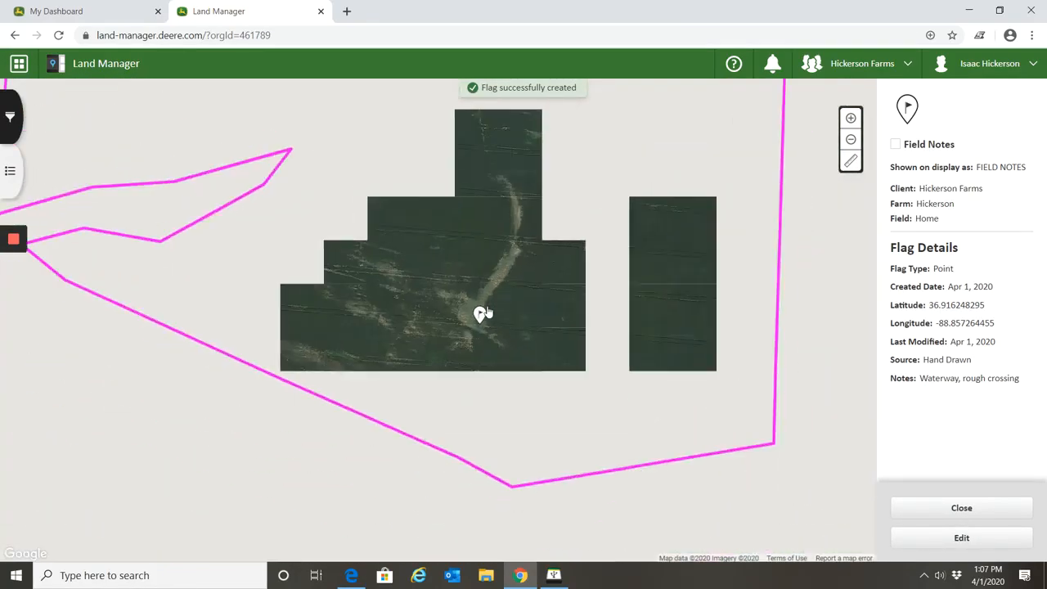
scroll(484, 313, "down", 2)
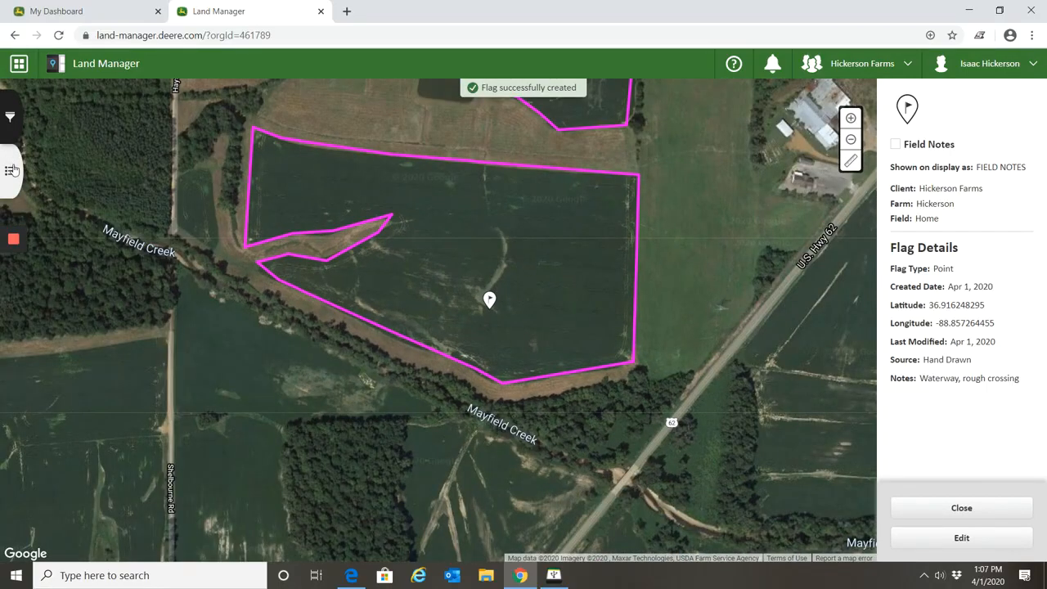
left_click(12, 170)
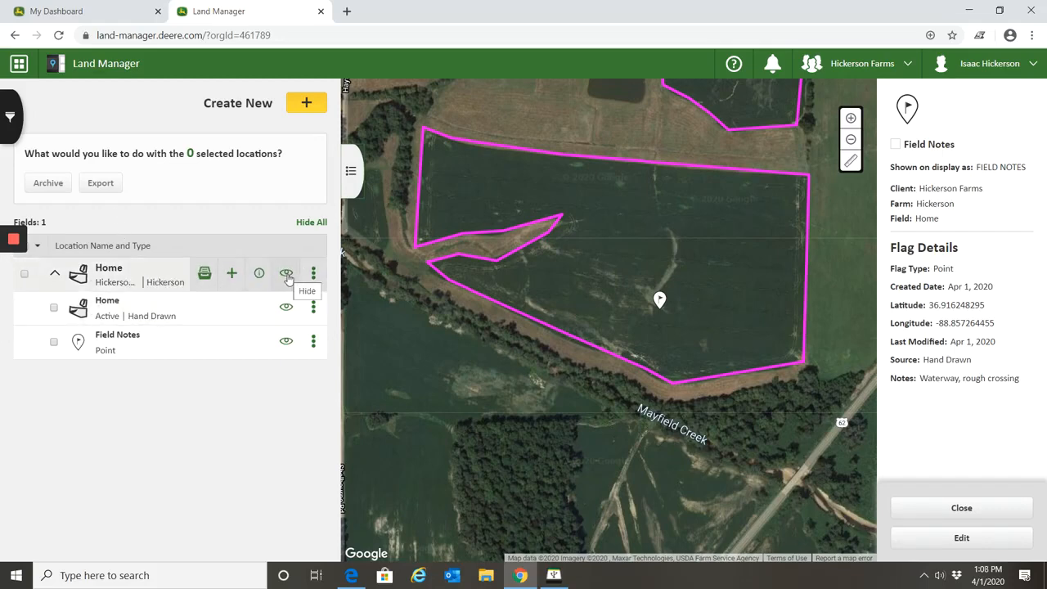
left_click(286, 275)
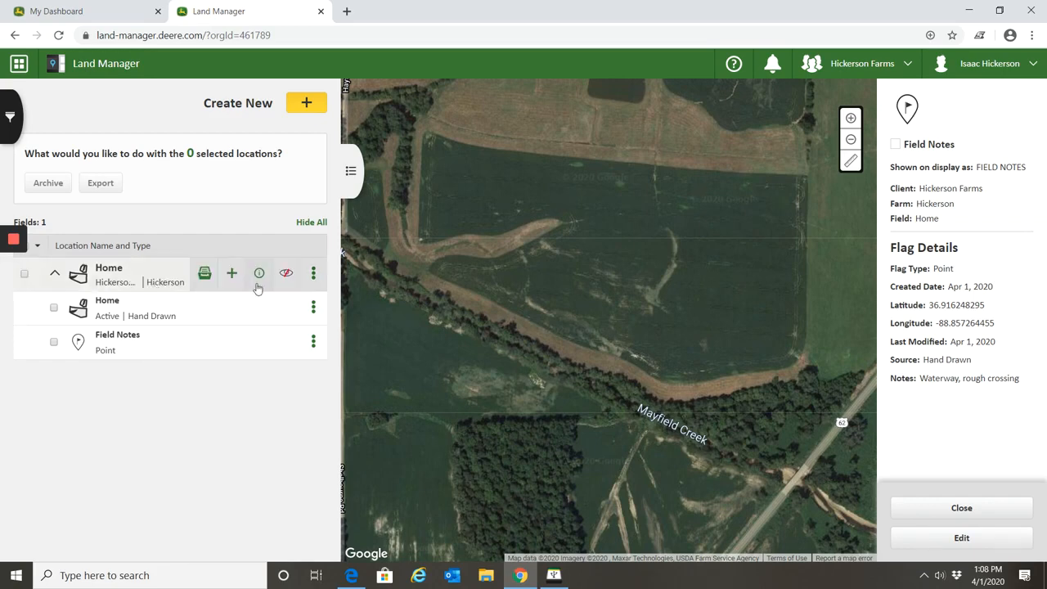
Step: View the kinds of location that can be created and close the dialog without creating one
left_click(309, 103)
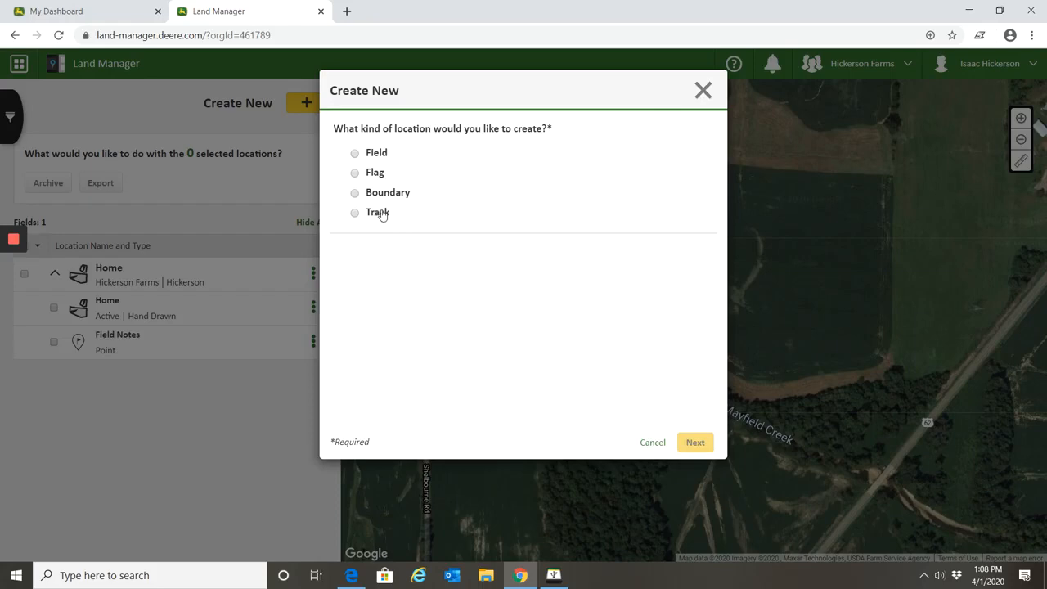
left_click(704, 92)
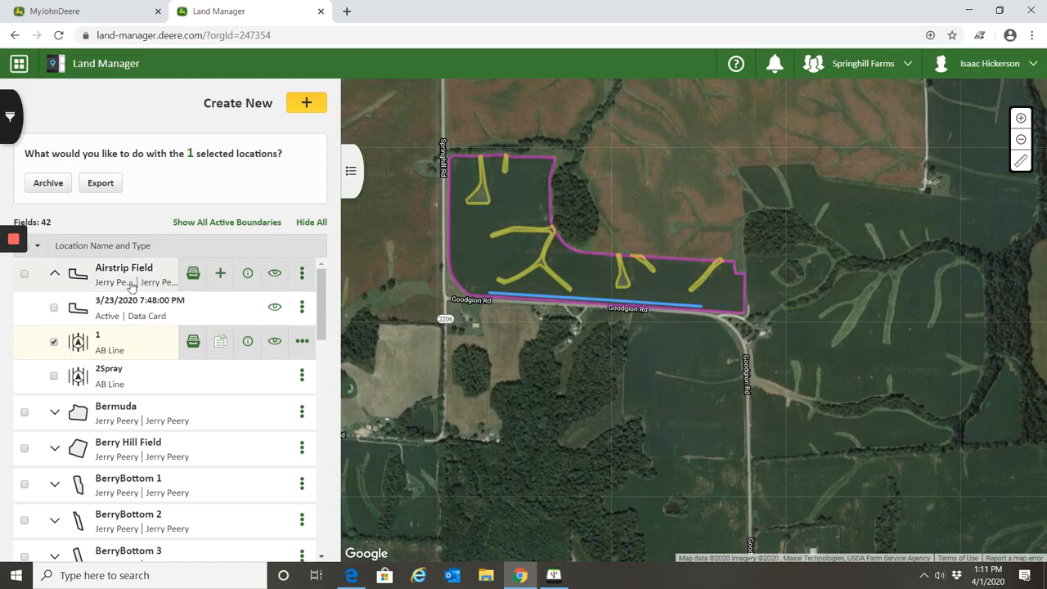
Step: Try moving the B point of Airstrip Field's AB line 1 to about latitude 36.72630, longitude -88.96463, and cancel the edit
left_click(249, 342)
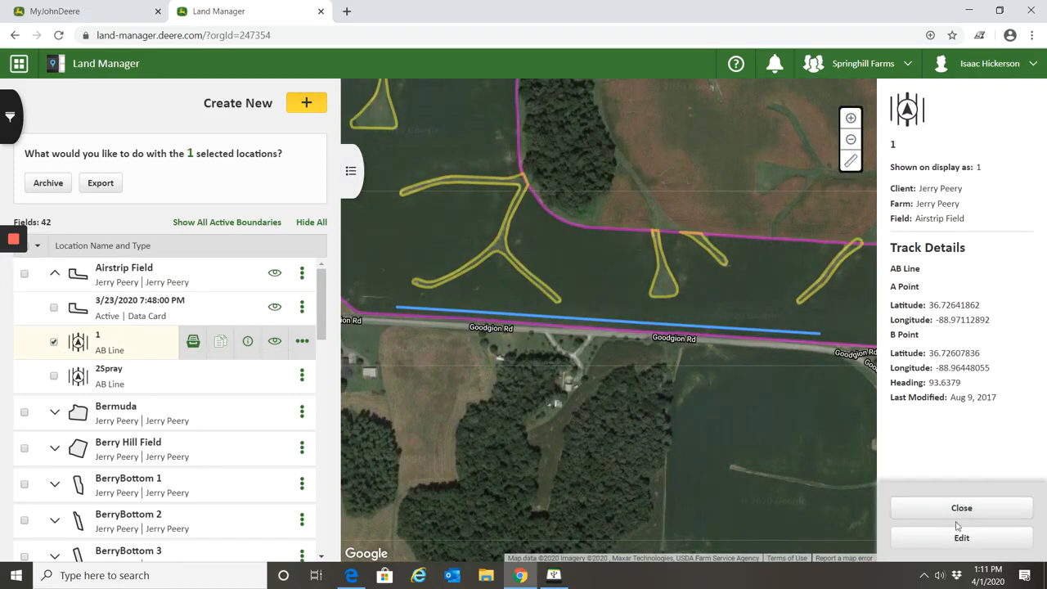
left_click(964, 538)
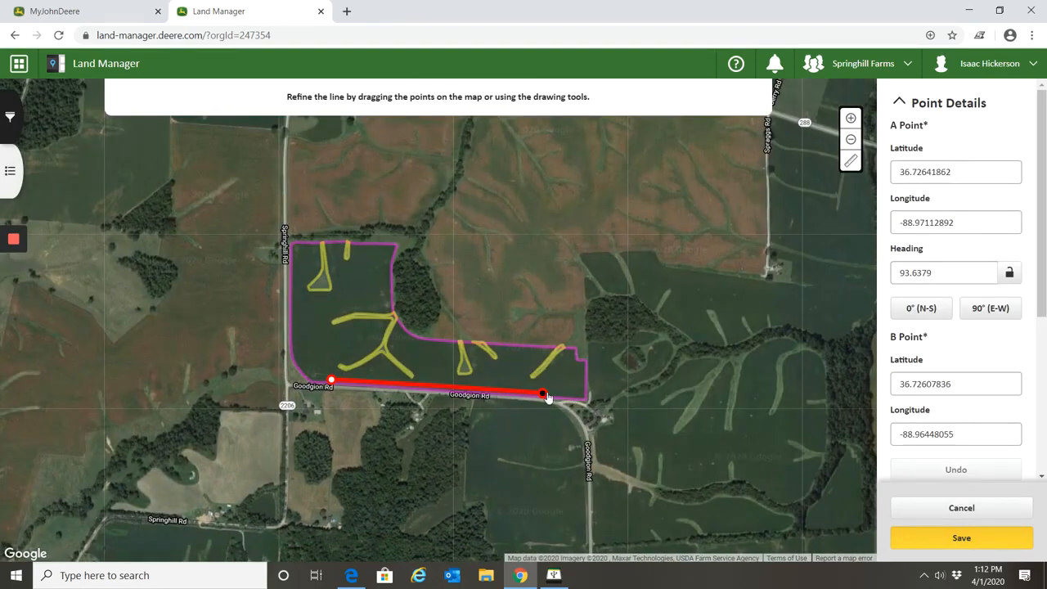
mouse_move(545, 397)
left_mouse_down()
mouse_move(542, 380)
mouse_move(509, 366)
mouse_move(456, 374)
mouse_move(369, 318)
mouse_move(337, 271)
mouse_move(440, 353)
mouse_move(539, 384)
left_mouse_up()
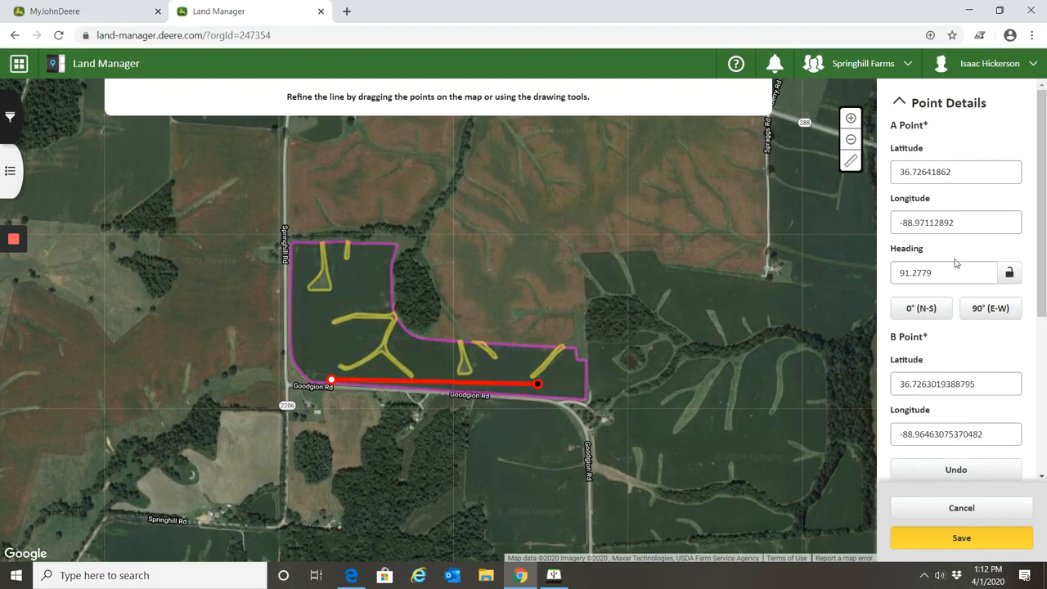
scroll(950, 270, "down", 3)
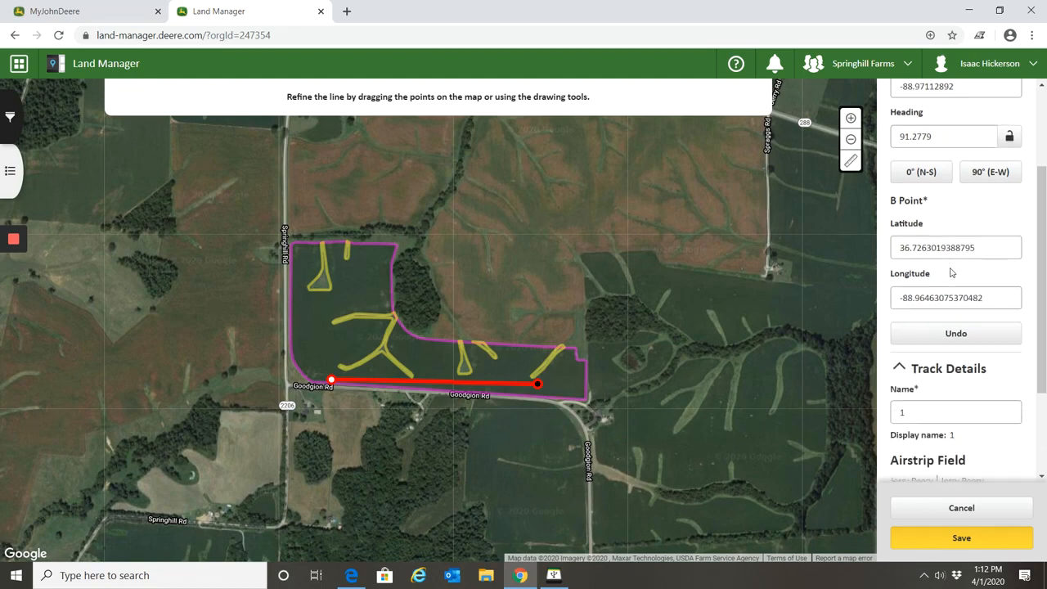
scroll(954, 270, "up", 3)
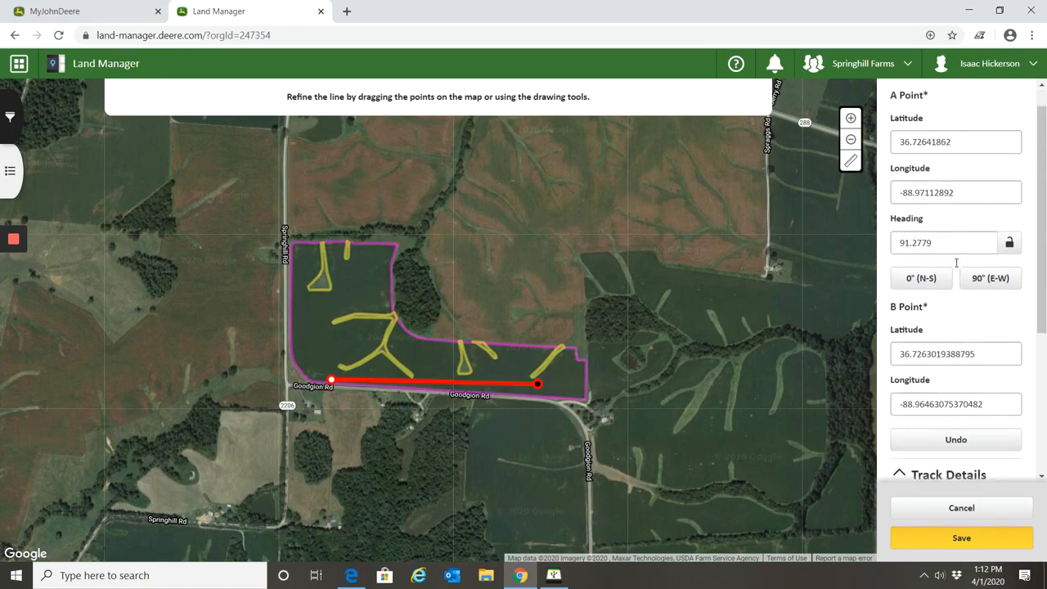
scroll(957, 262, "down", 5)
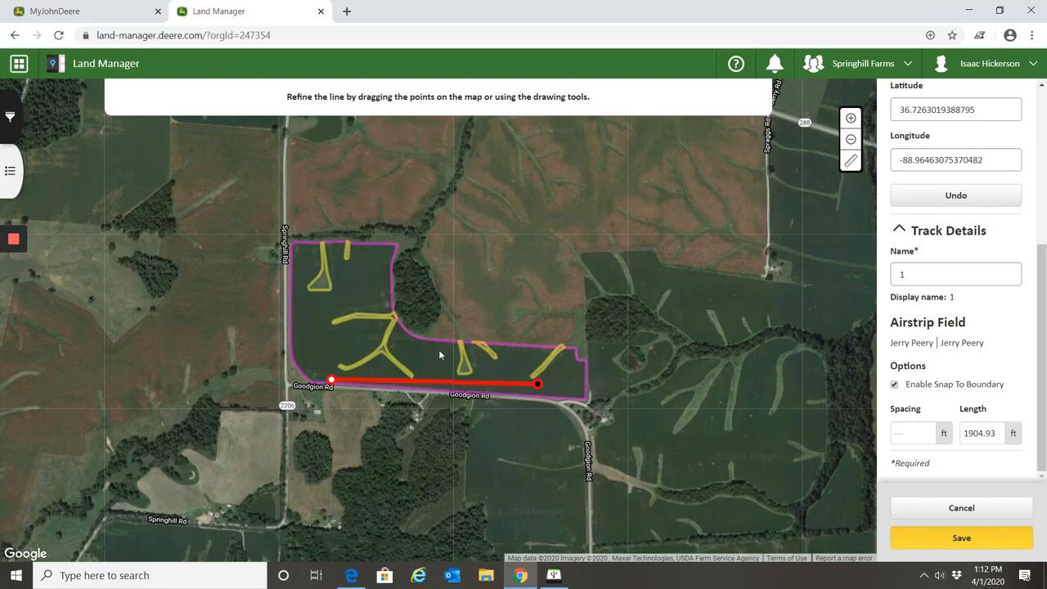
left_click(949, 510)
left_click(605, 203)
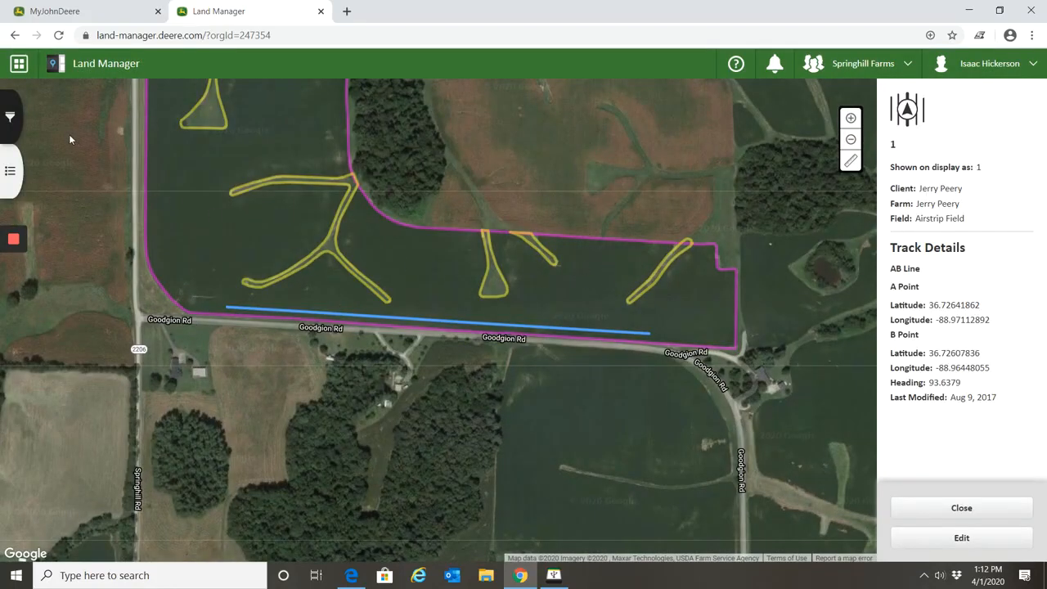
Step: Start creating a boundary for Airstrip Field from a previous operation
left_click(16, 173)
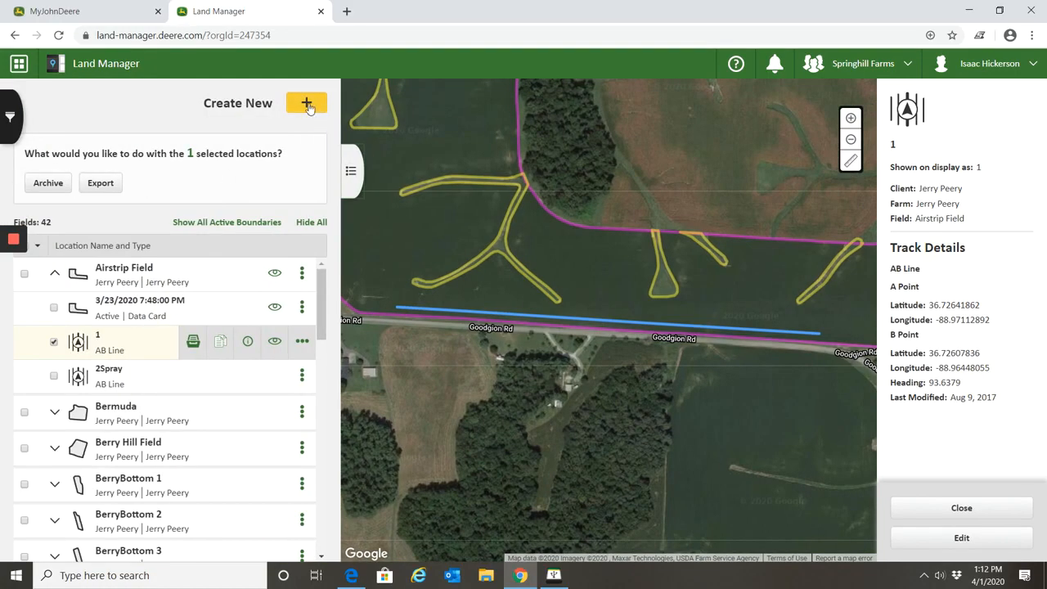
left_click(307, 104)
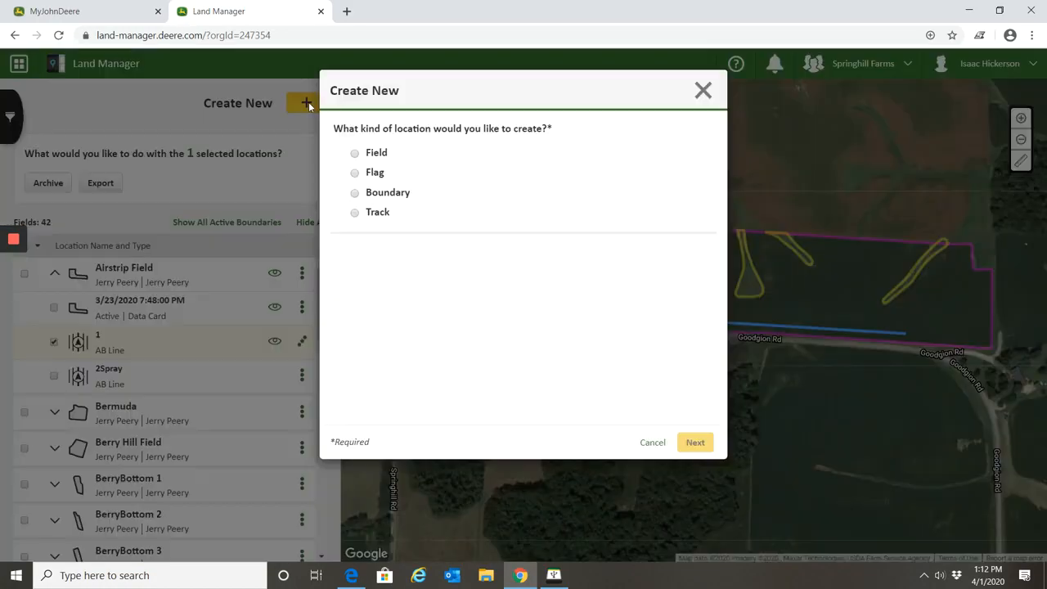
left_click(354, 193)
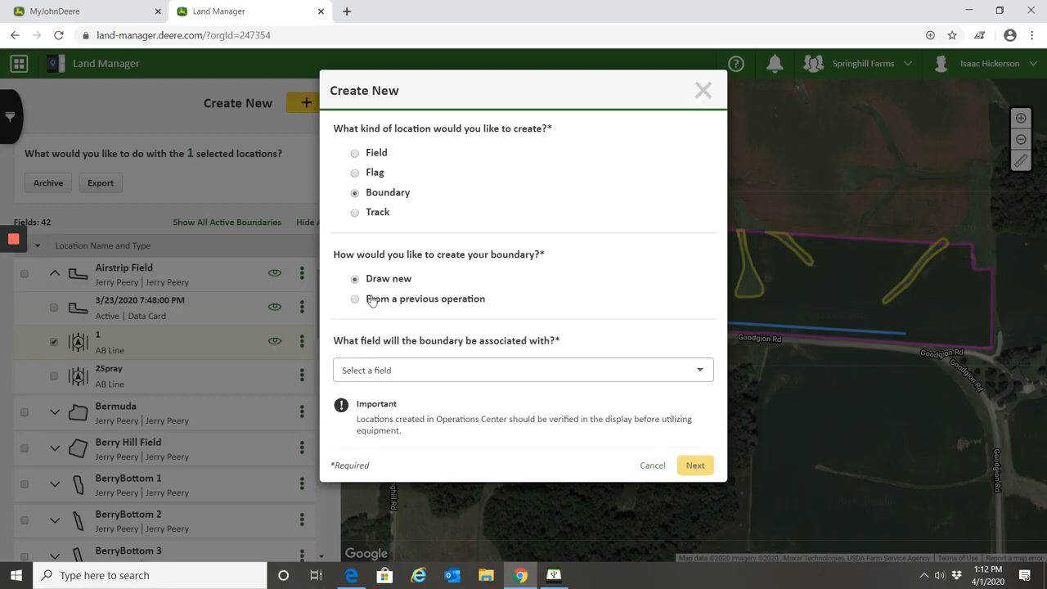
left_click(381, 369)
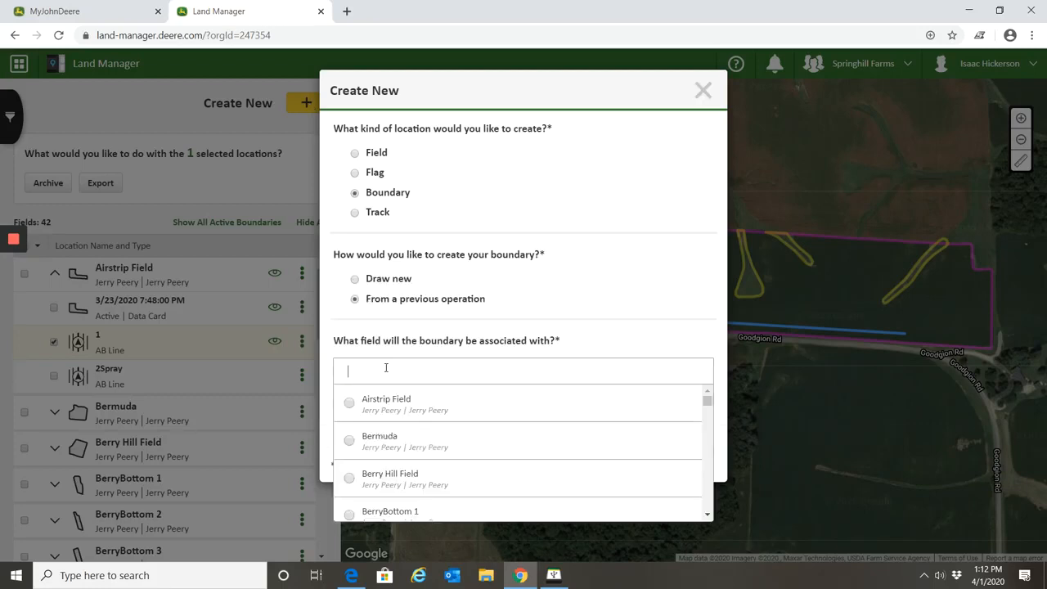
left_click(378, 400)
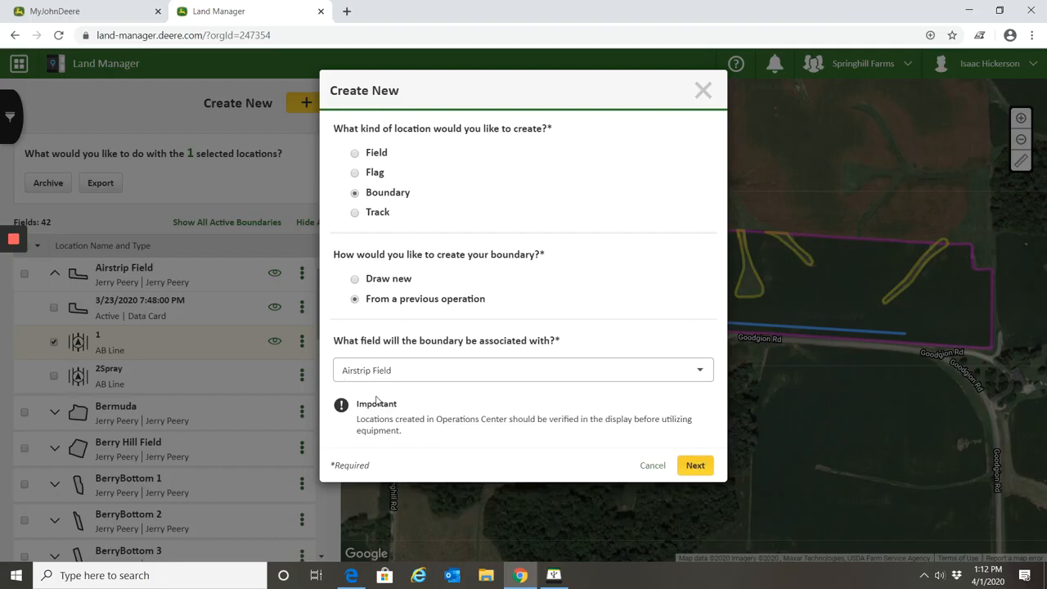
left_click(695, 464)
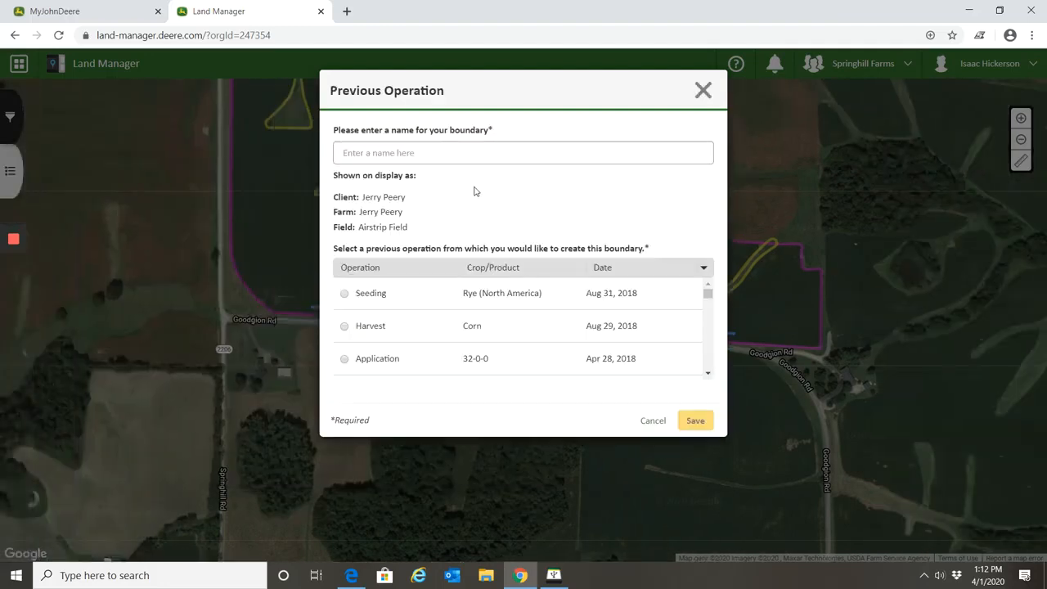
Step: Name the boundary "new boundary", preview it from the Aug 31, 2018 rye seeding operation, and close the dialog without saving
left_click(462, 157)
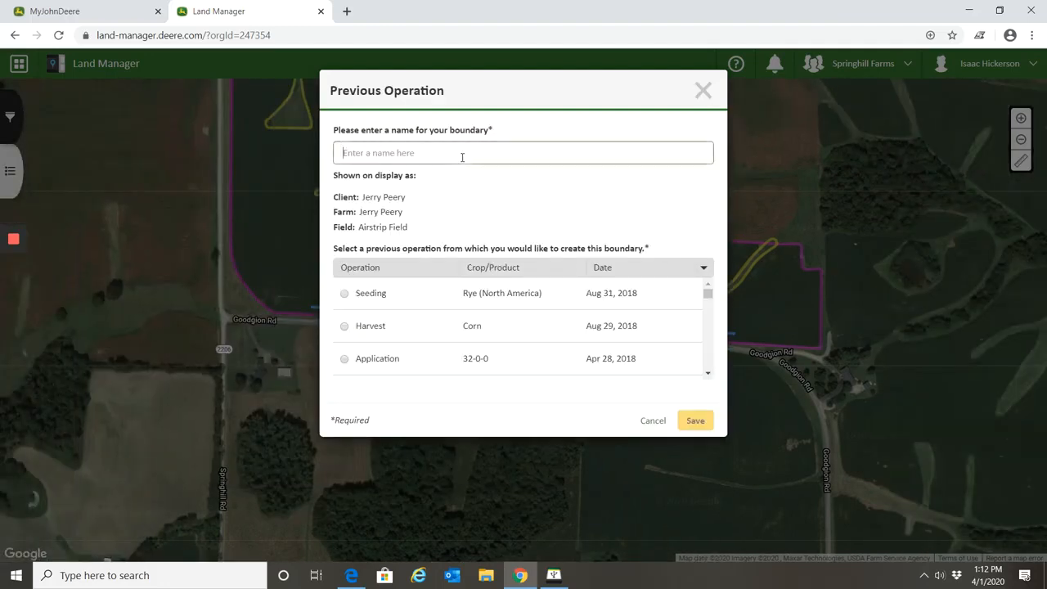
type("new boundary")
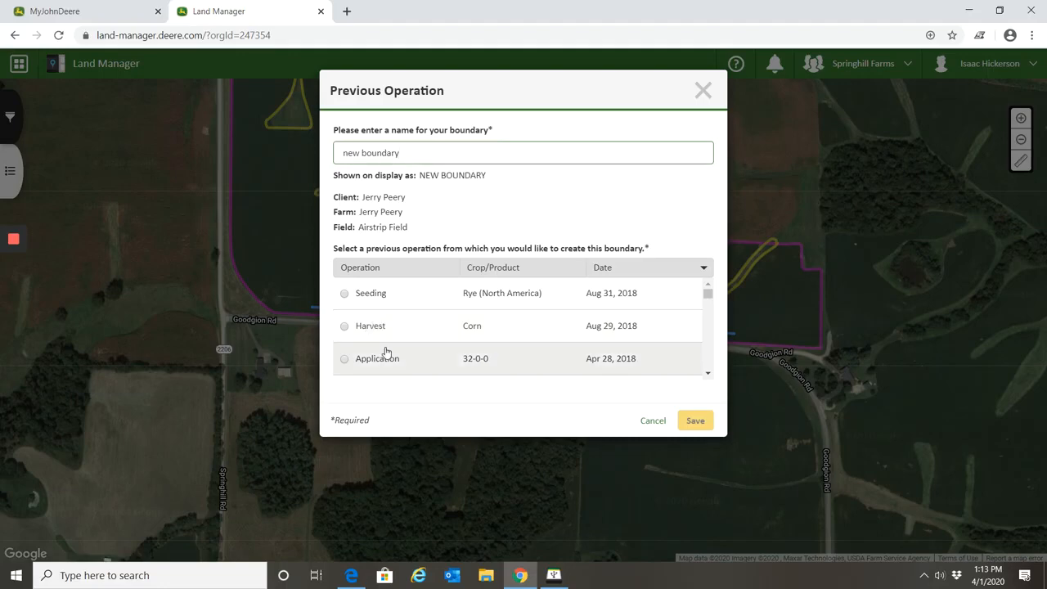
left_click(373, 296)
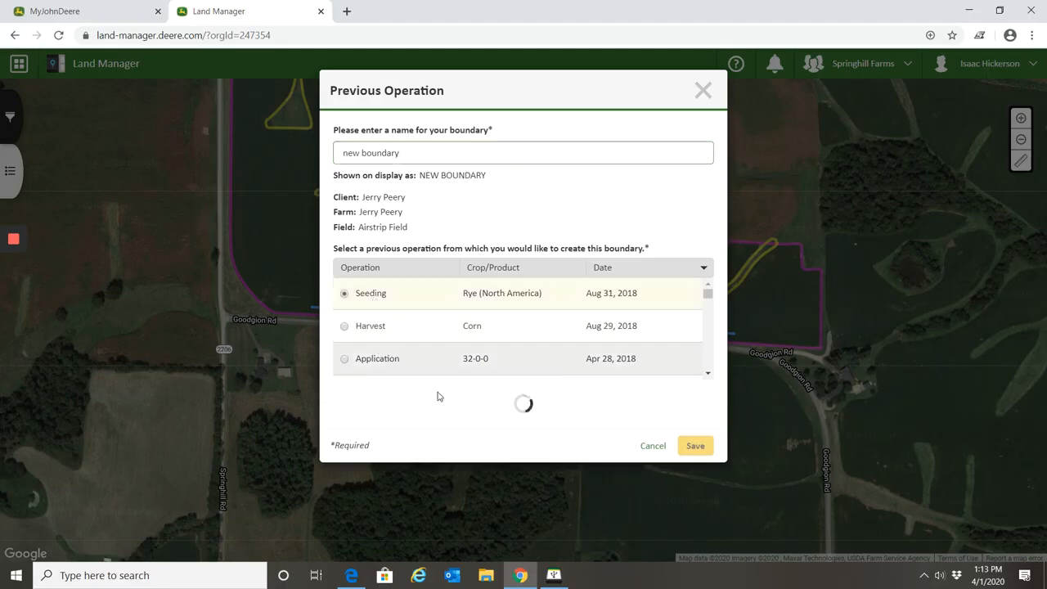
scroll(446, 402, "down", 2)
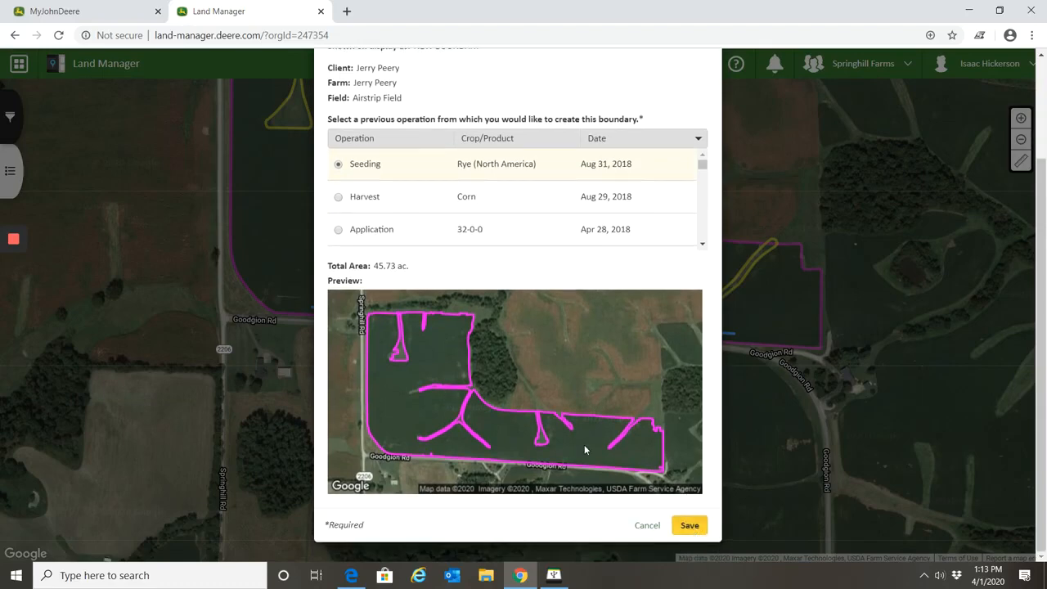
scroll(638, 117, "up", 1)
scroll(643, 116, "up", 1)
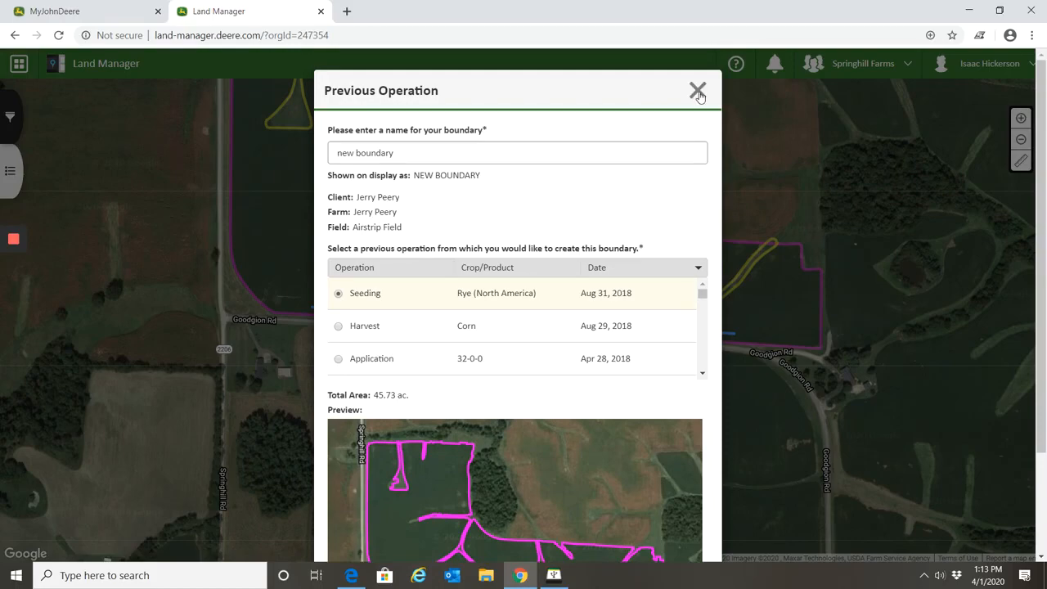
left_click(697, 91)
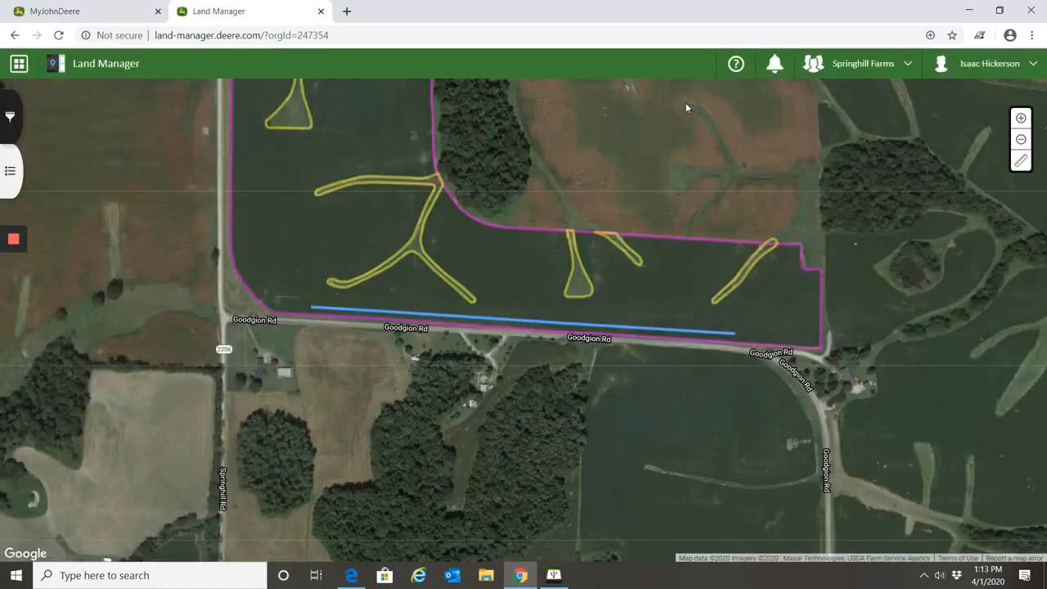
Step: Show the location list beside the map of Airstrip Field
left_click(11, 171)
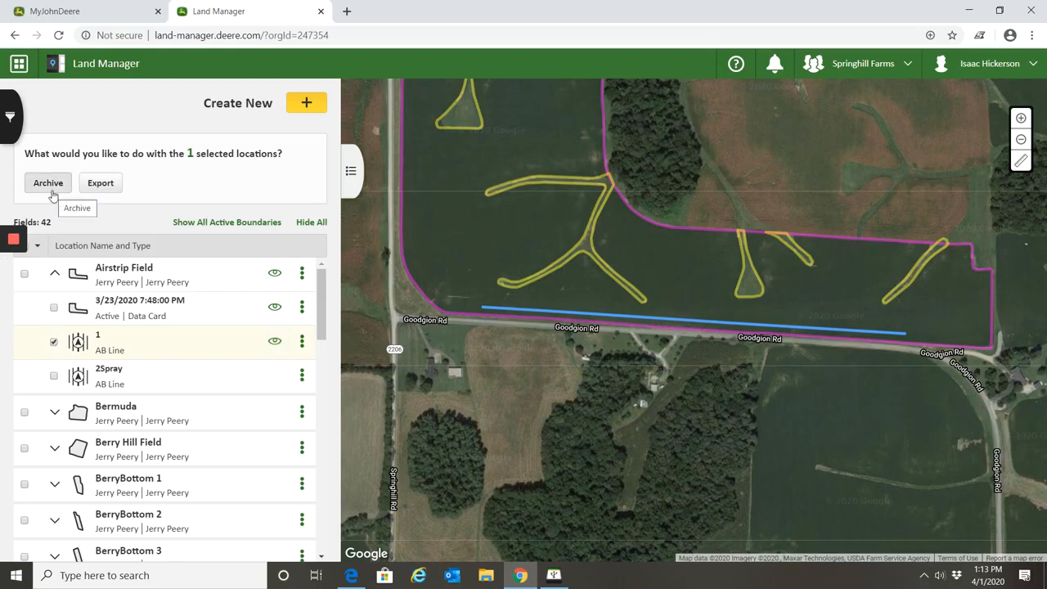
mouse_move(14, 274)
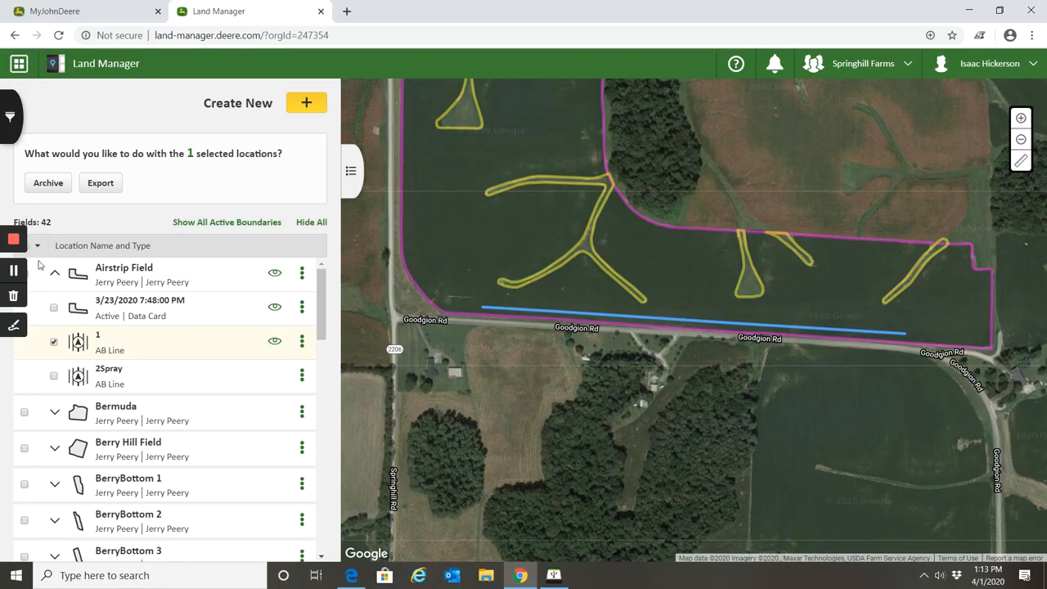
left_click(14, 272)
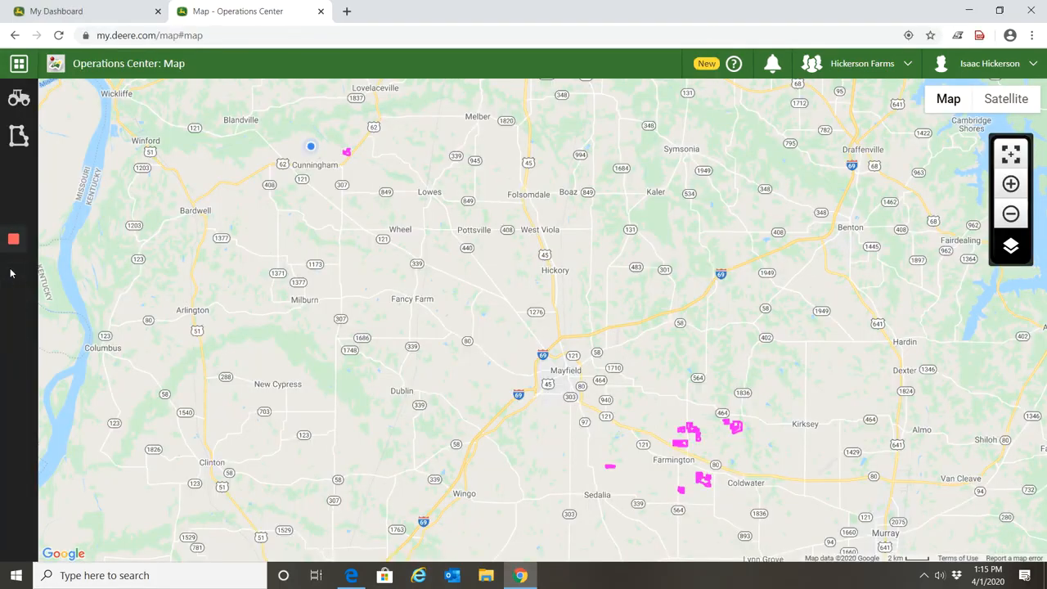
Step: Examine the field boundaries near Cunningham, fit all fields in the map, and examine those around Farmington and Coldwater
scroll(340, 145, "up", 2)
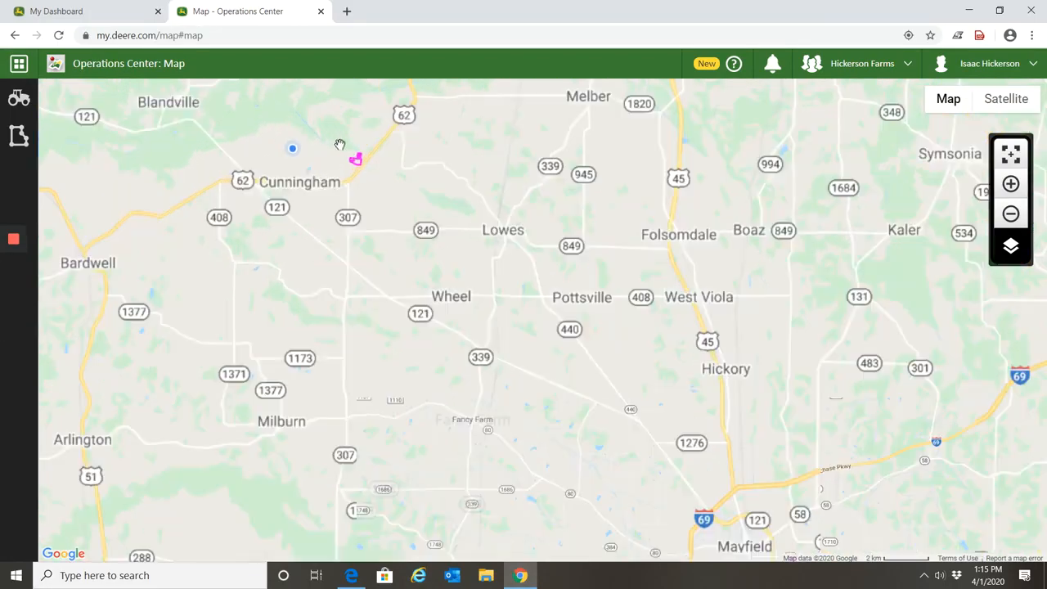
scroll(340, 145, "up", 2)
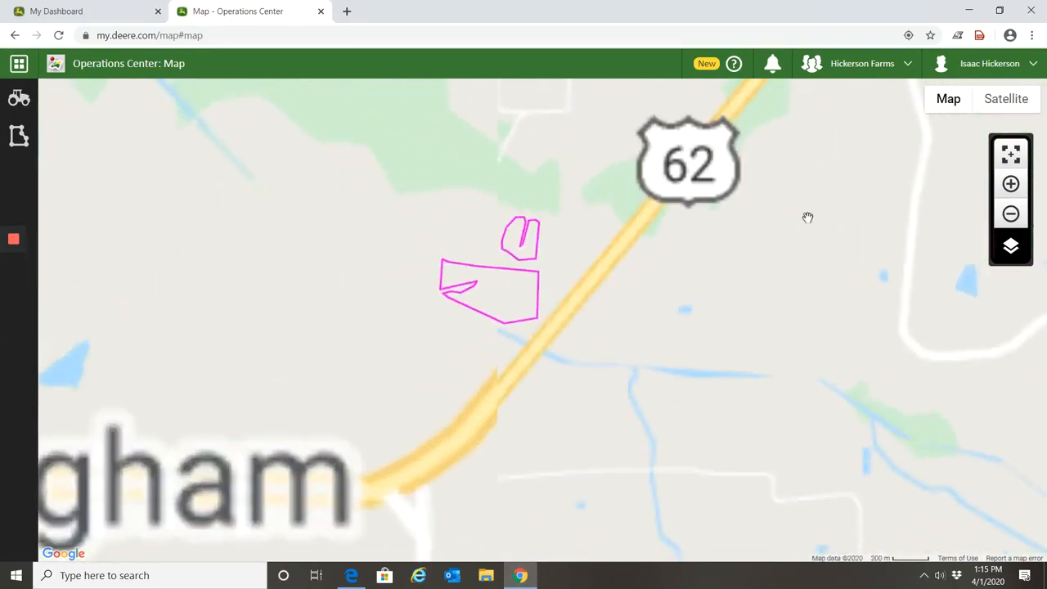
left_click(1008, 152)
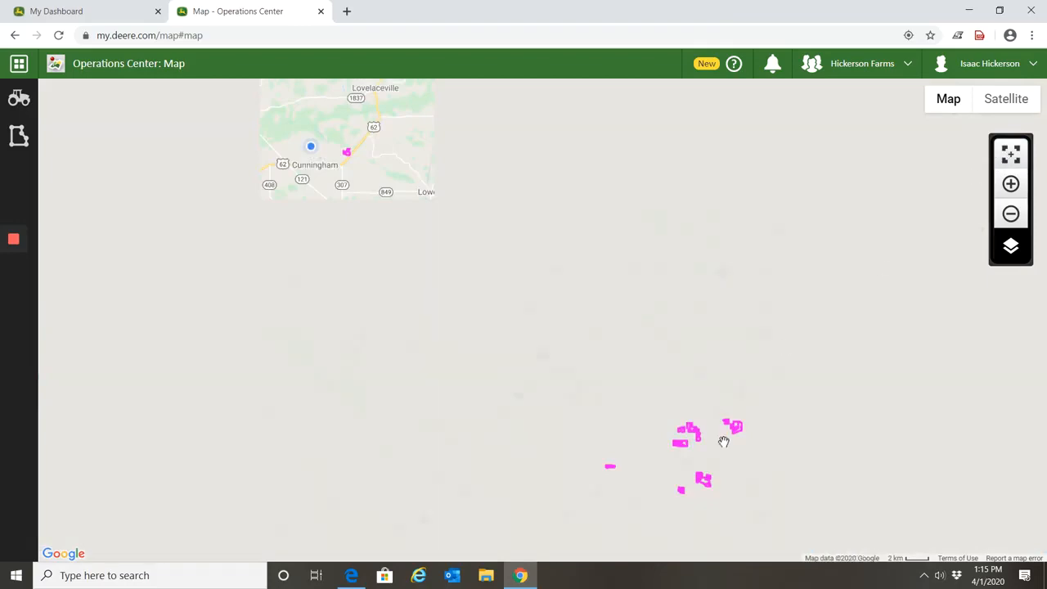
scroll(725, 452, "up", 2)
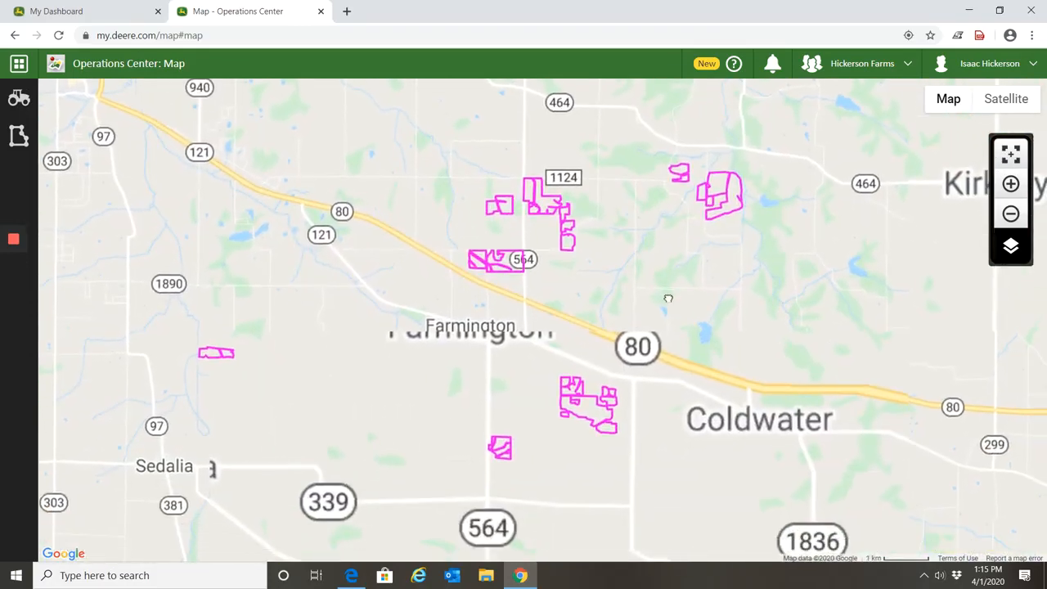
scroll(671, 295, "up", 1)
scroll(671, 296, "down", 1)
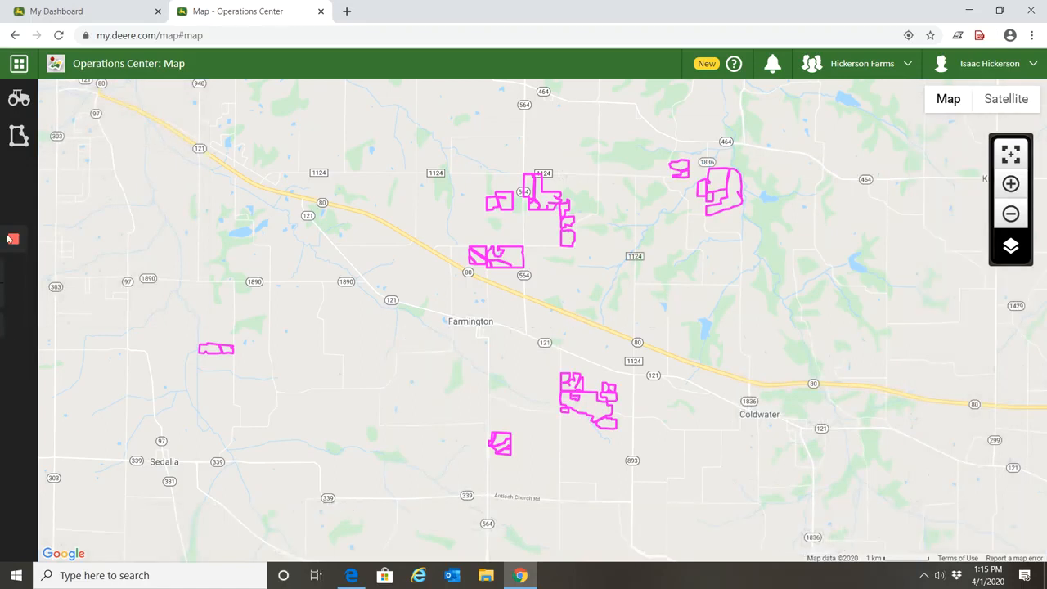
Step: Open the list of fields on the map and look through all its entries
left_click(20, 139)
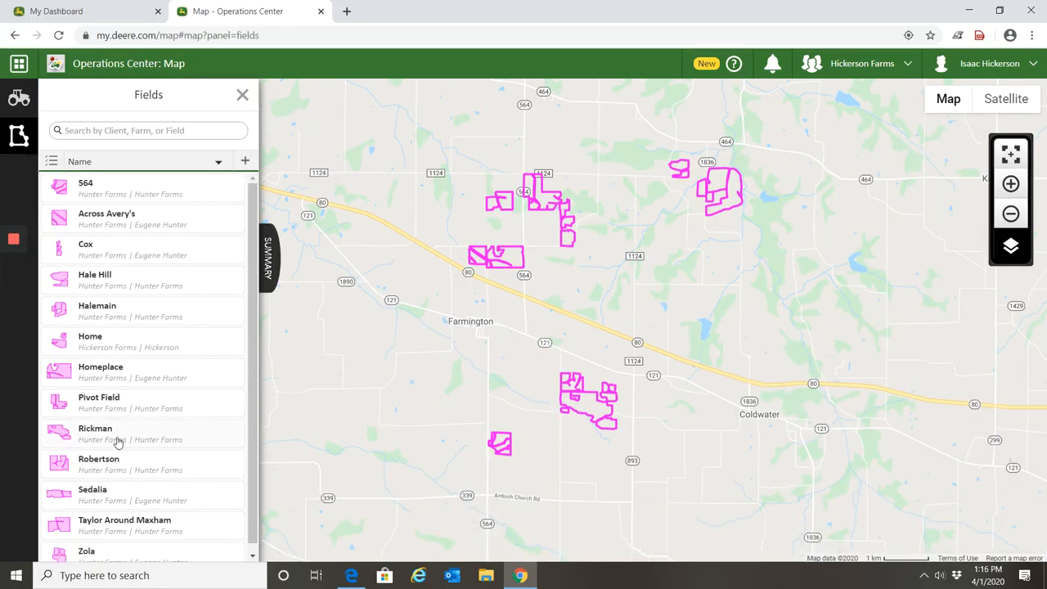
scroll(117, 439, "down", 1)
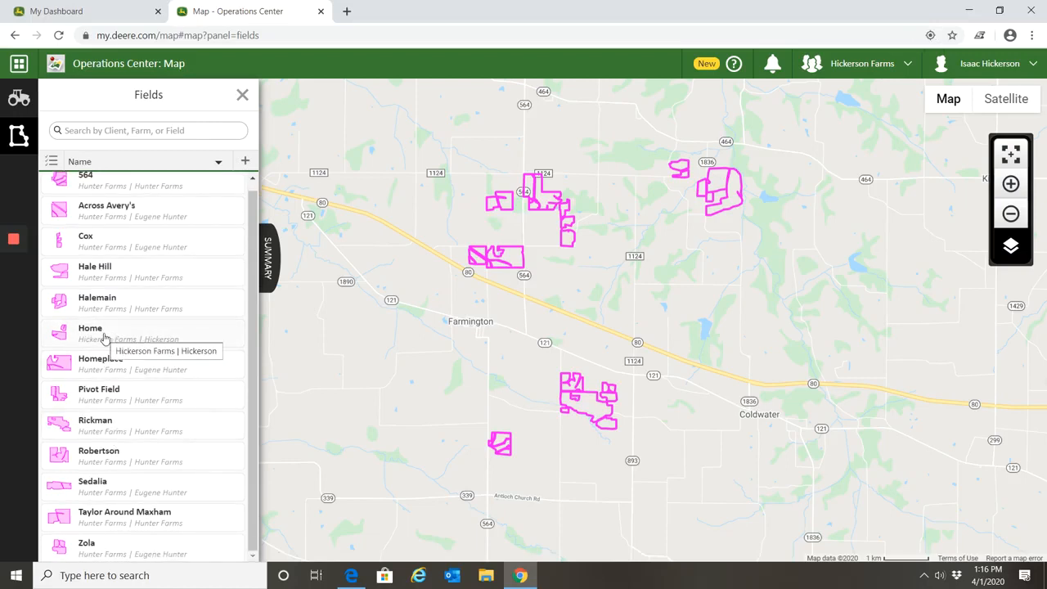
scroll(112, 305, "up", 1)
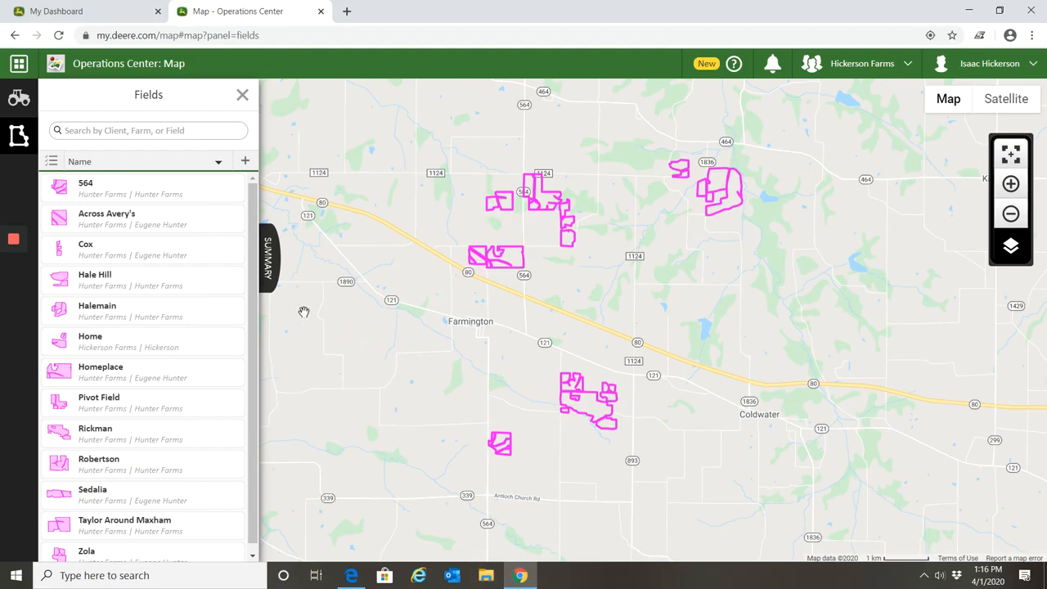
mouse_move(7, 256)
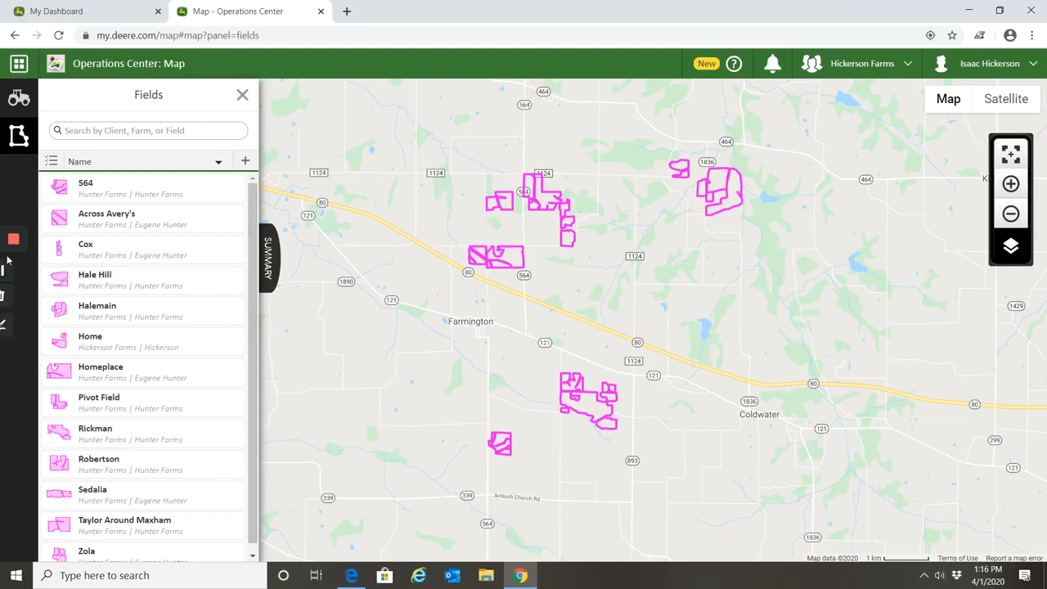